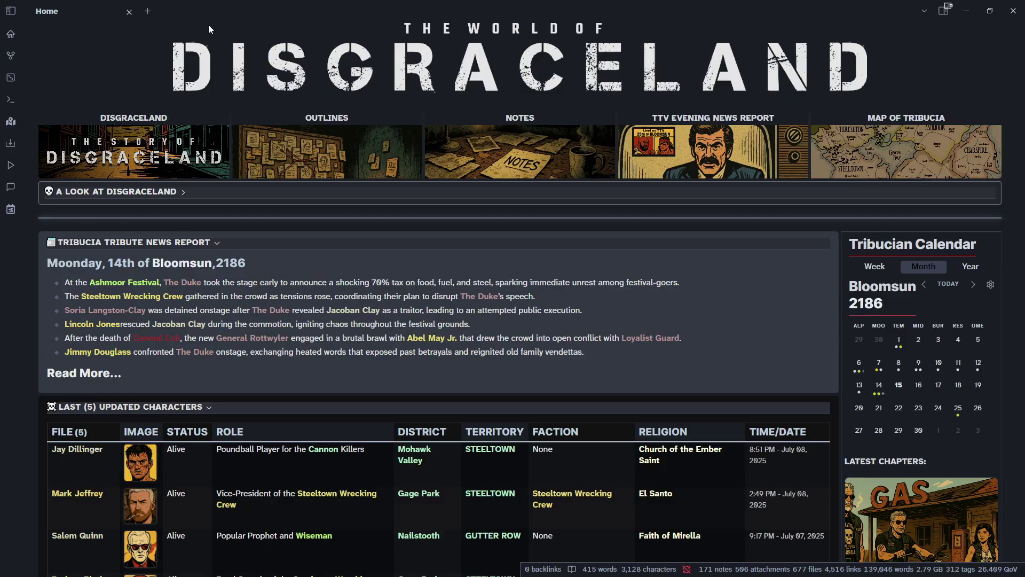
- Switch the Home note to source mode, briefly preview the rendered page, then return to source
mouse_move(415, 139)
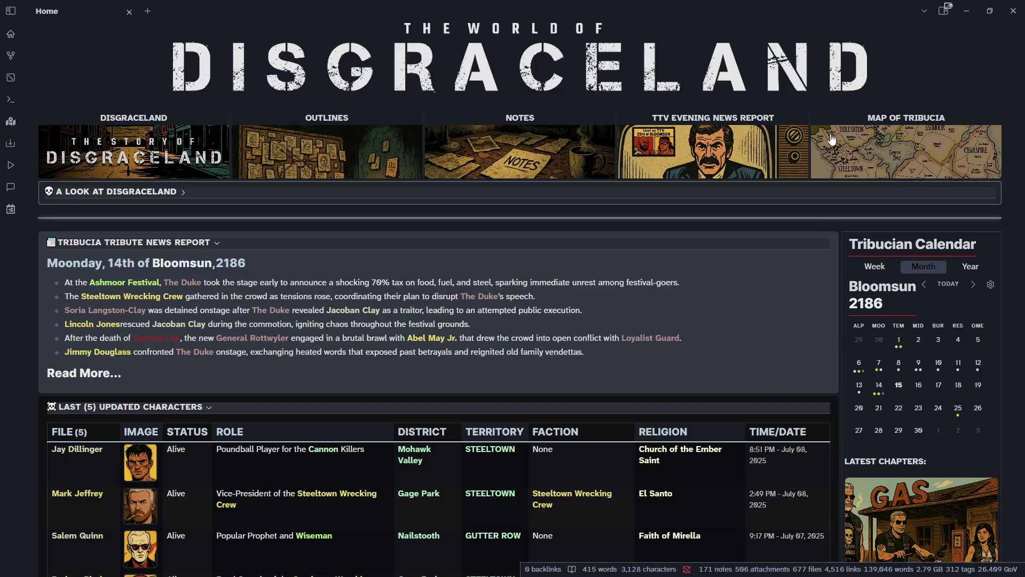
key("ctrl+e")
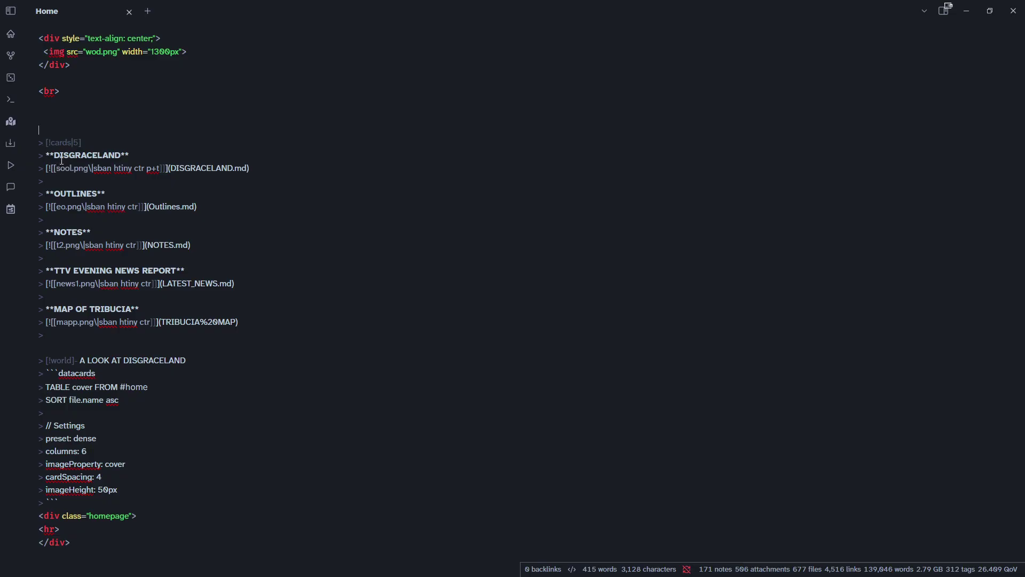
key("ctrl+e")
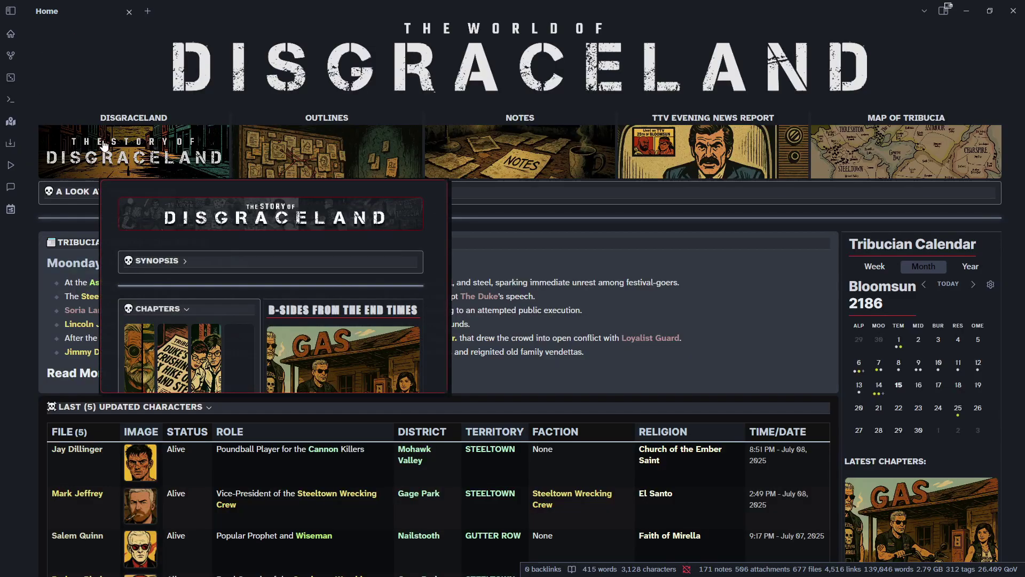
key("ctrl+e")
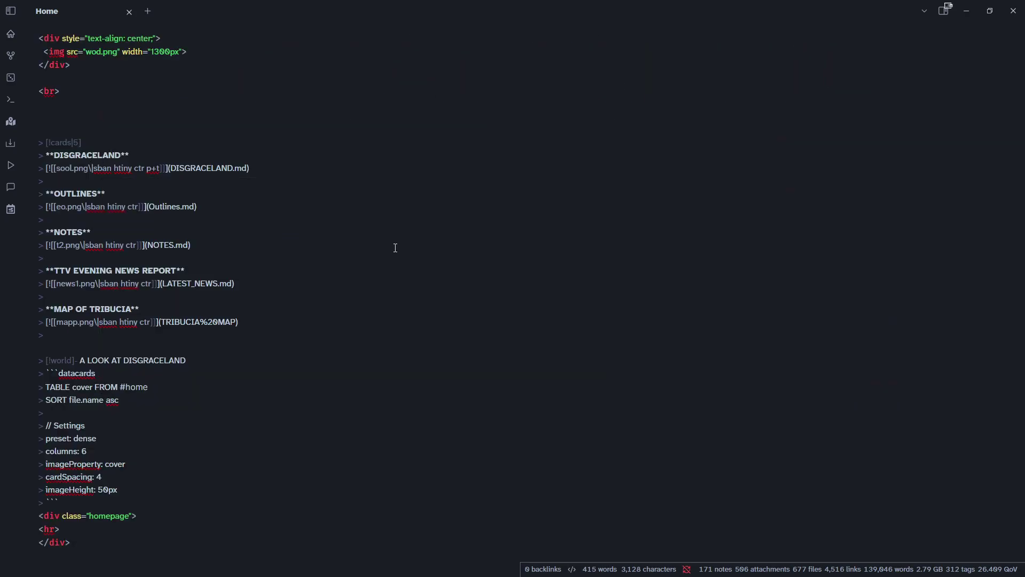
- Inspect the DISGRACELAND card's image link: the sban and htiny options and the DISGRACELAND.md target
double_click(100, 169)
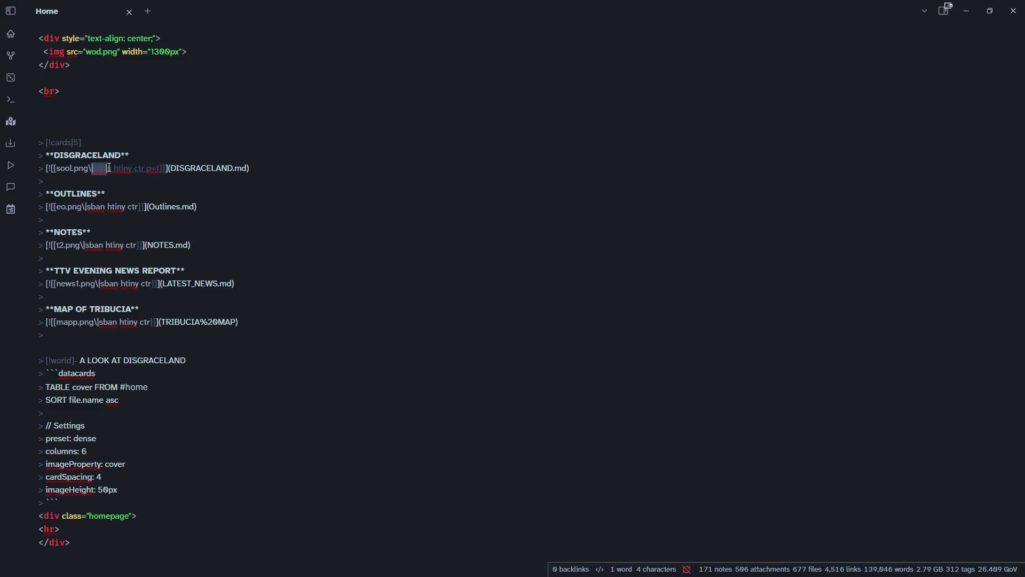
left_click(118, 168)
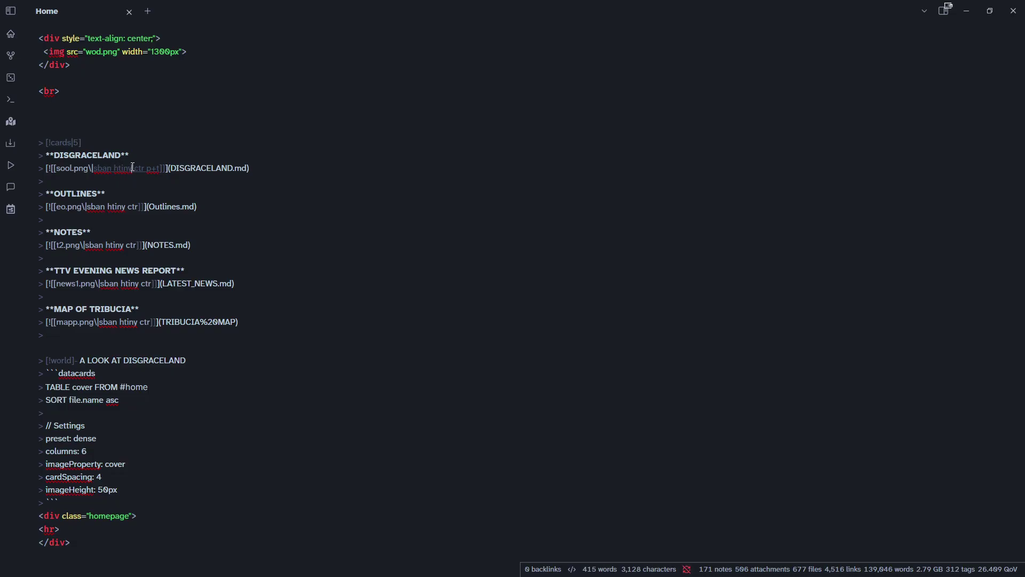
left_click_drag(132, 168, 160, 168)
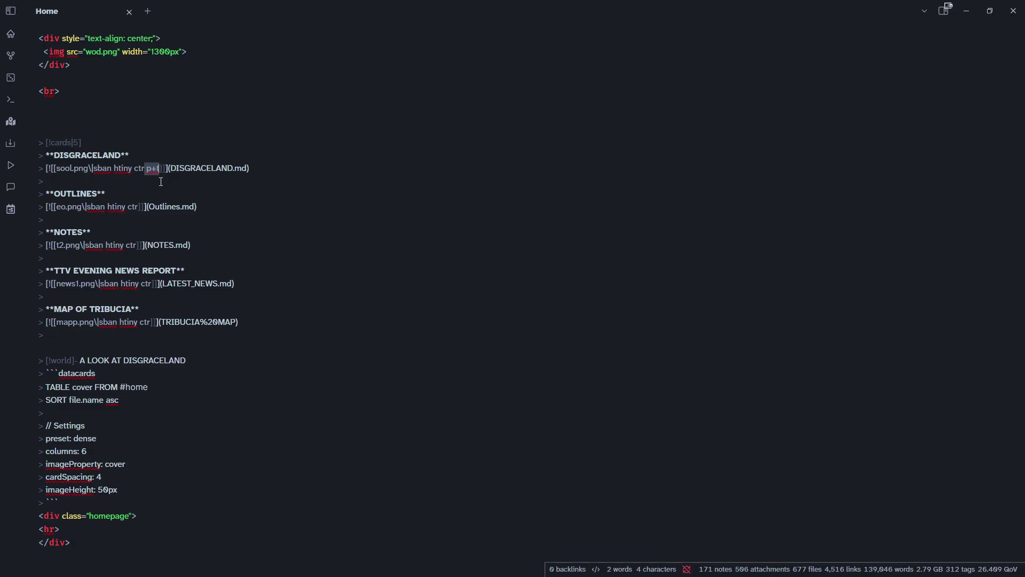
left_click(153, 168)
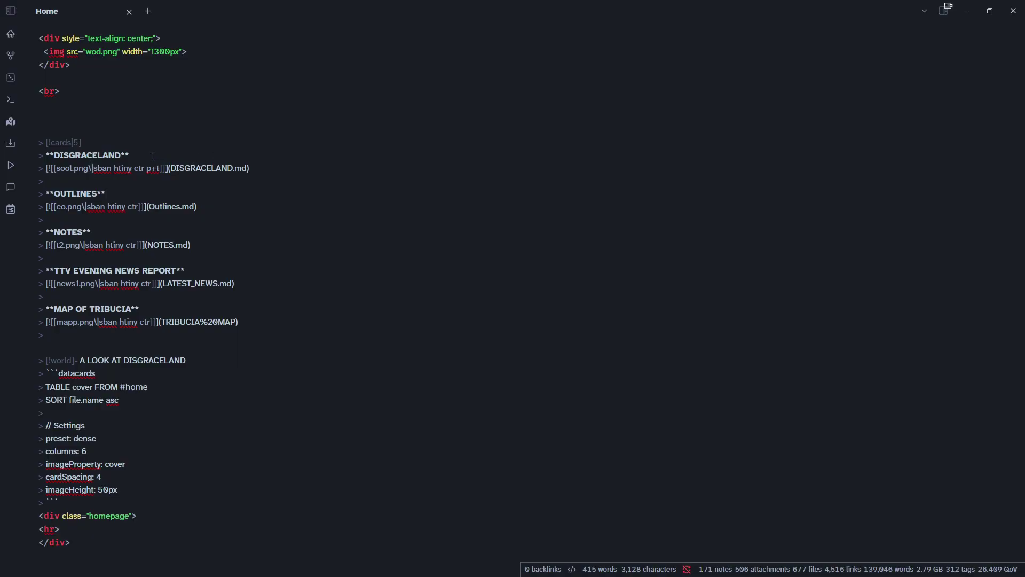
left_click_drag(167, 168, 251, 167)
left_click(259, 168)
- Change the cards callout count from 5 to 6
double_click(76, 143)
left_click(539, 144)
scroll(513, 103, "up", 2)
scroll(302, 310, "down", 2)
- Add a **LORE** card line below the MAP OF TRIBUCIA card
left_click(300, 336)
key("Return")
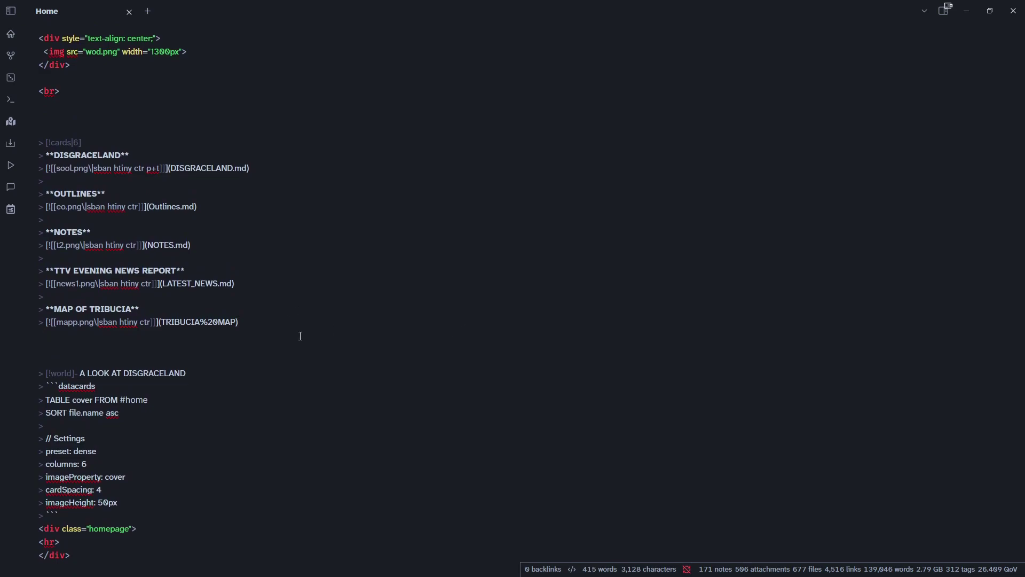
key("BackSpace")
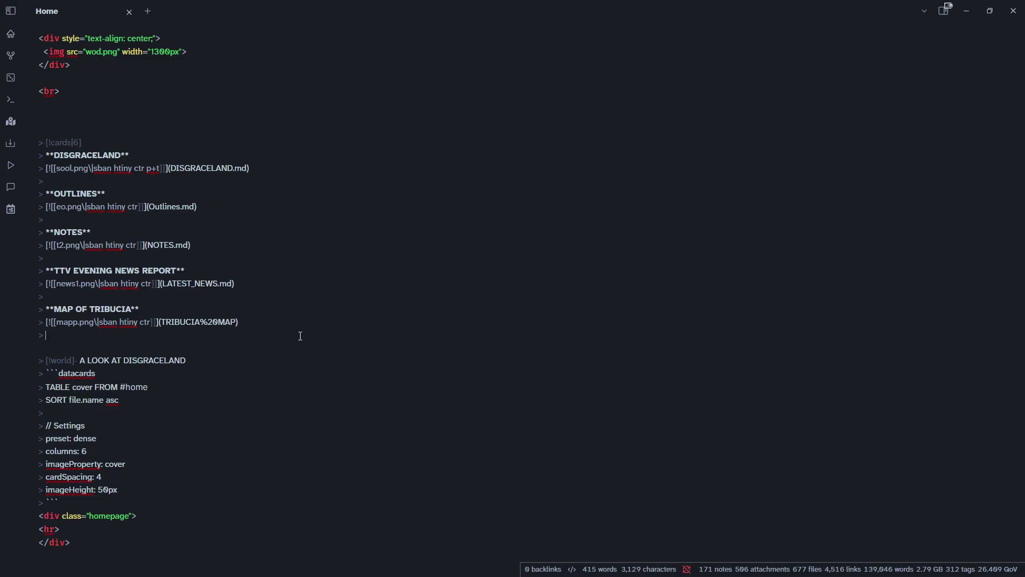
type("**LORE**")
key("Return")
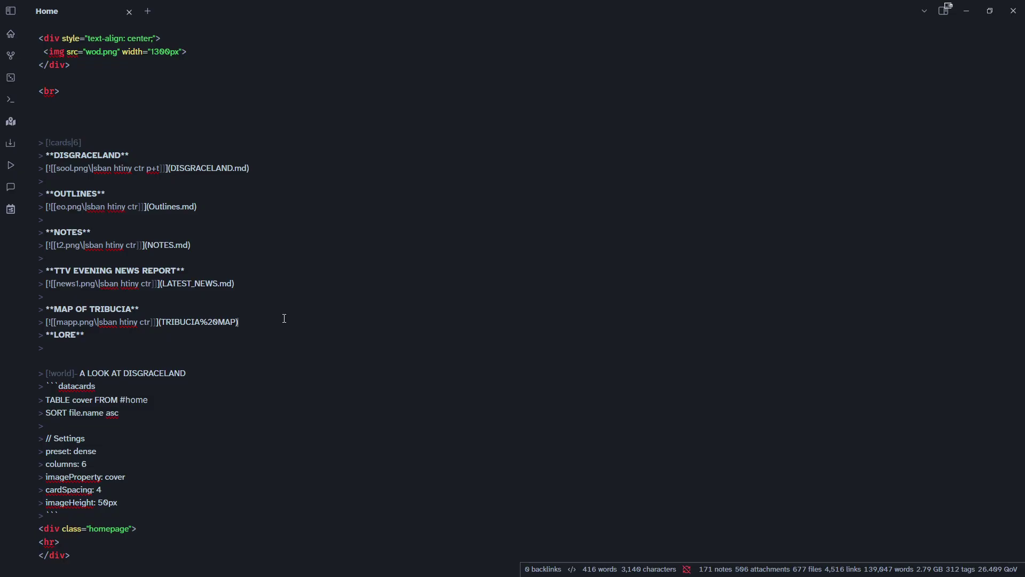
key("Return")
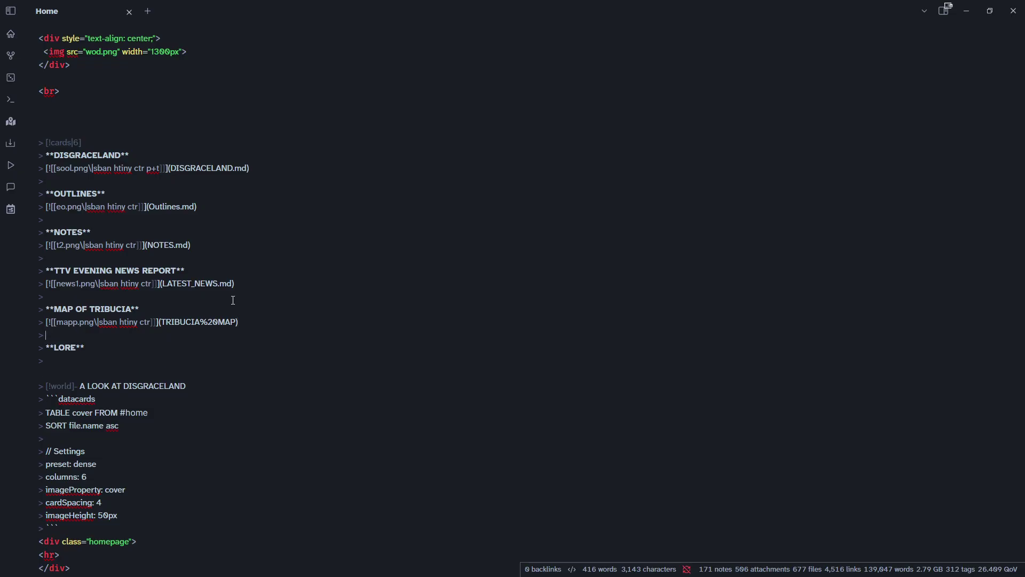
- Copy the map image link under LORE, changing the image to 4t.png and the target to LORE.md
left_click_drag(297, 326, 7, 328)
key("ctrl+c")
left_click(71, 360)
key("ctrl+v")
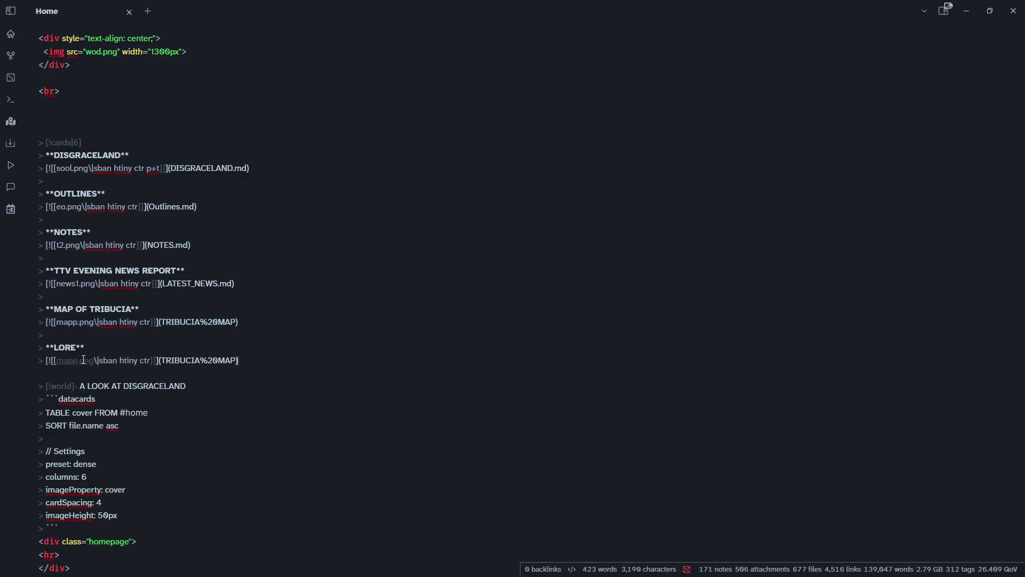
key("Return")
mouse_move(58, 363)
left_mouse_down()
mouse_move(95, 363)
mouse_move(77, 363)
left_mouse_up()
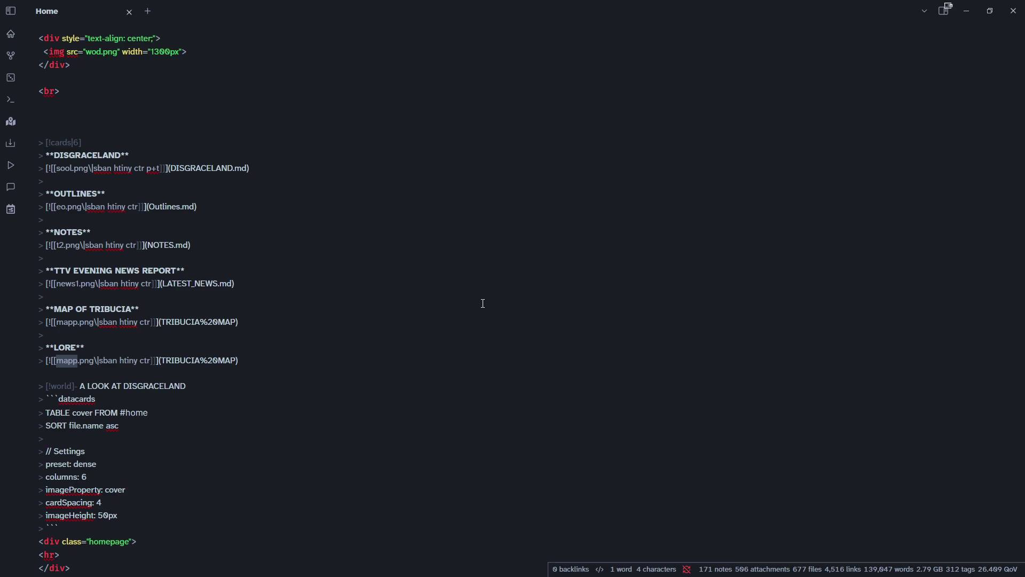
type("4t")
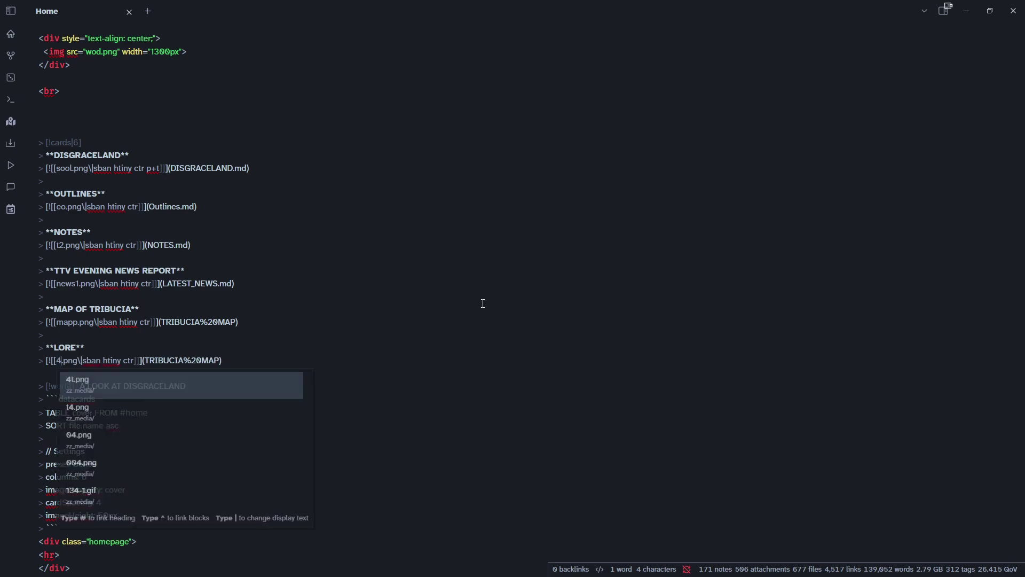
left_click(483, 304)
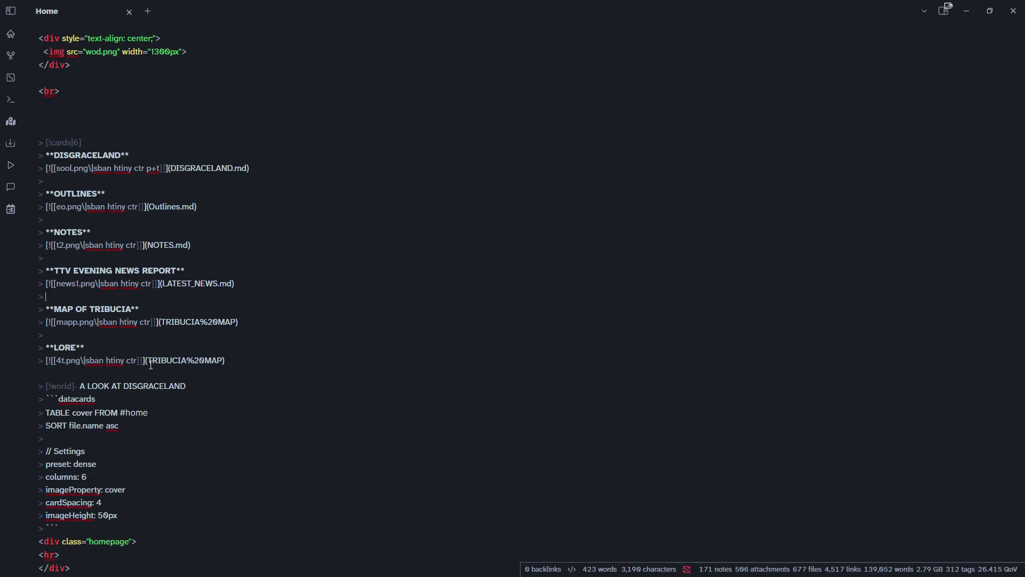
left_click_drag(149, 363, 223, 358)
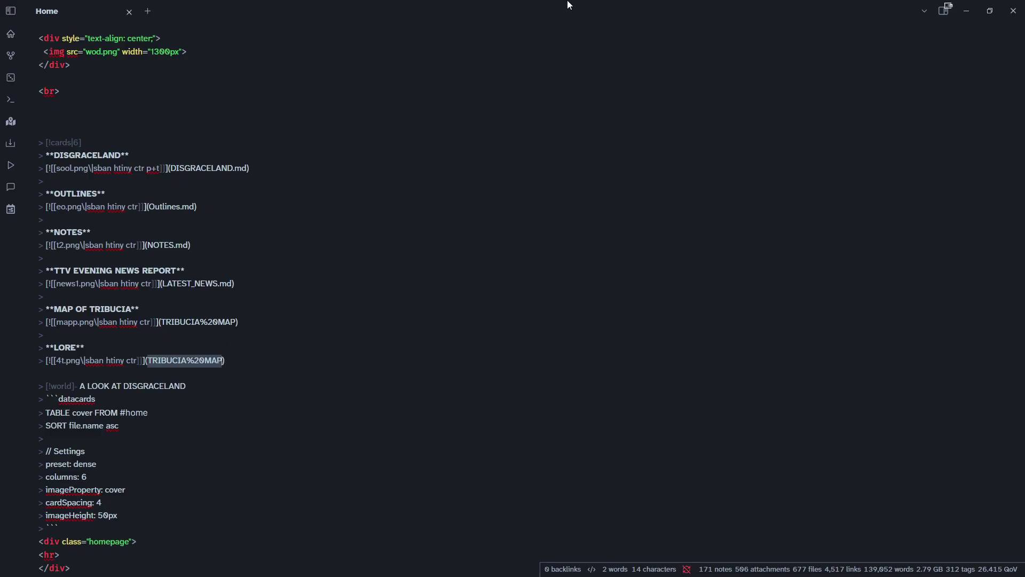
type("LORE")
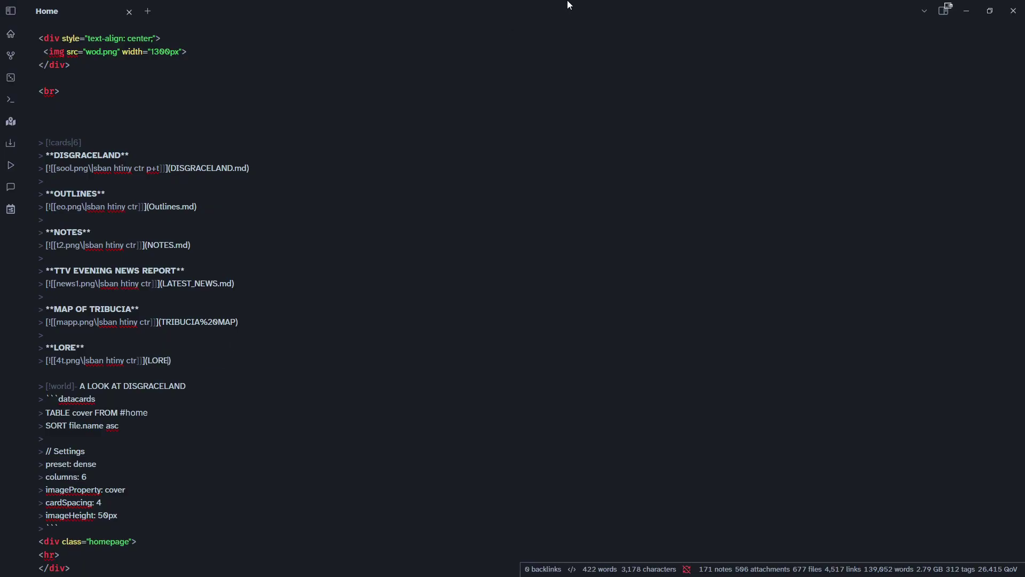
type(".m,")
- Preview the cards, set the cards callout count to 7, and check the rendered seven-card banner
key("ctrl+e")
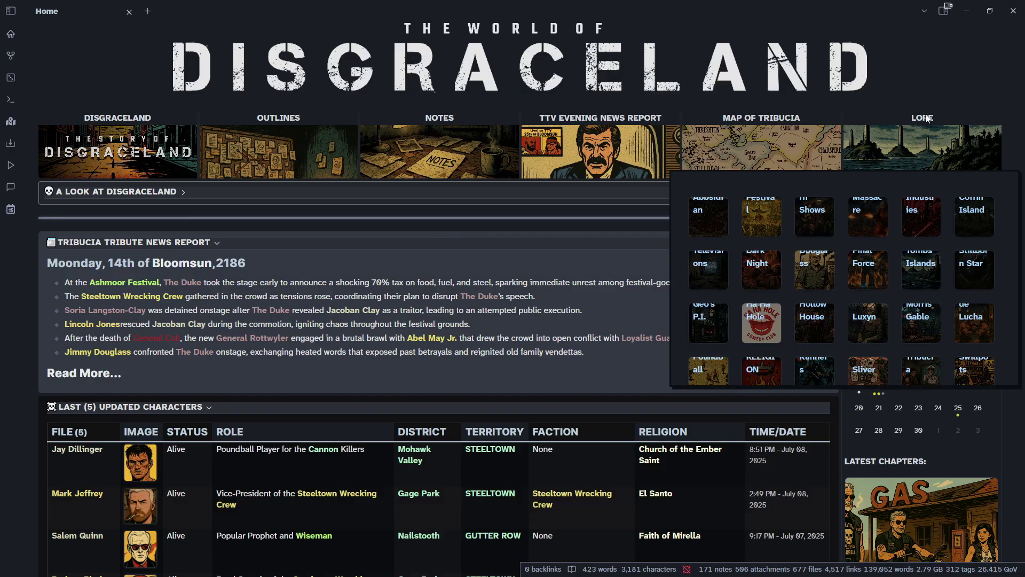
key("ctrl+e")
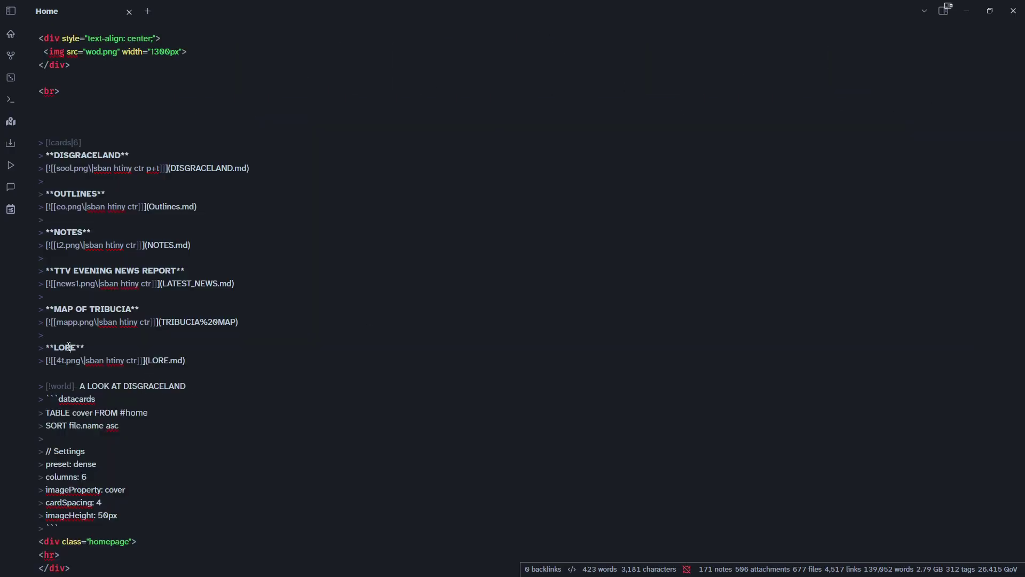
double_click(78, 142)
left_click(90, 156)
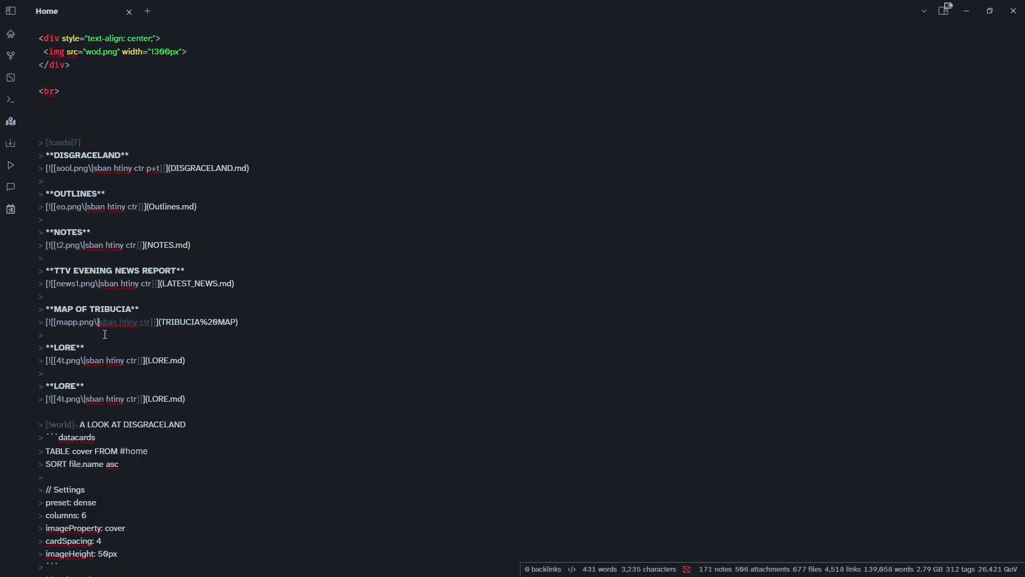
key("ctrl+e")
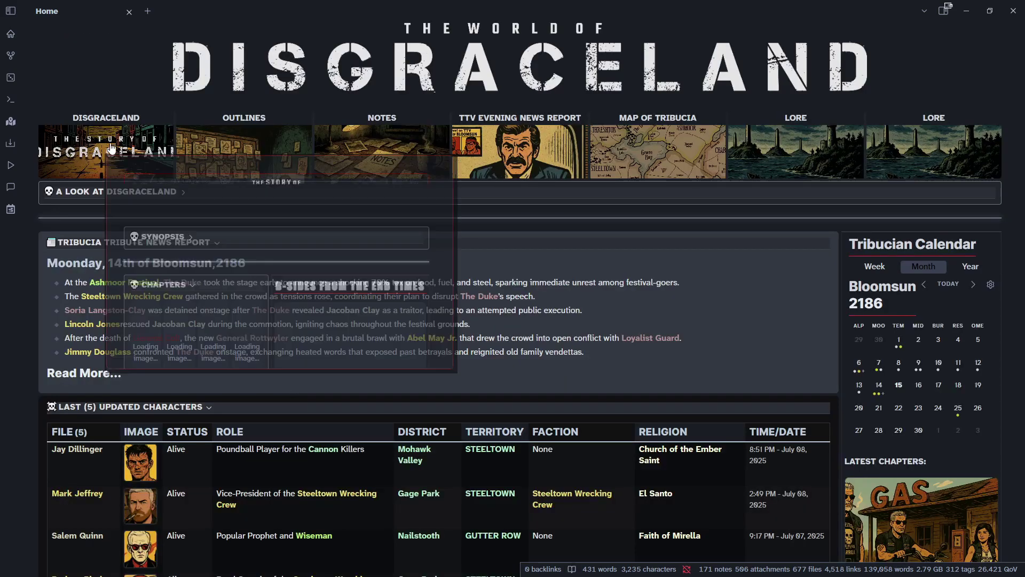
mouse_move(373, 141)
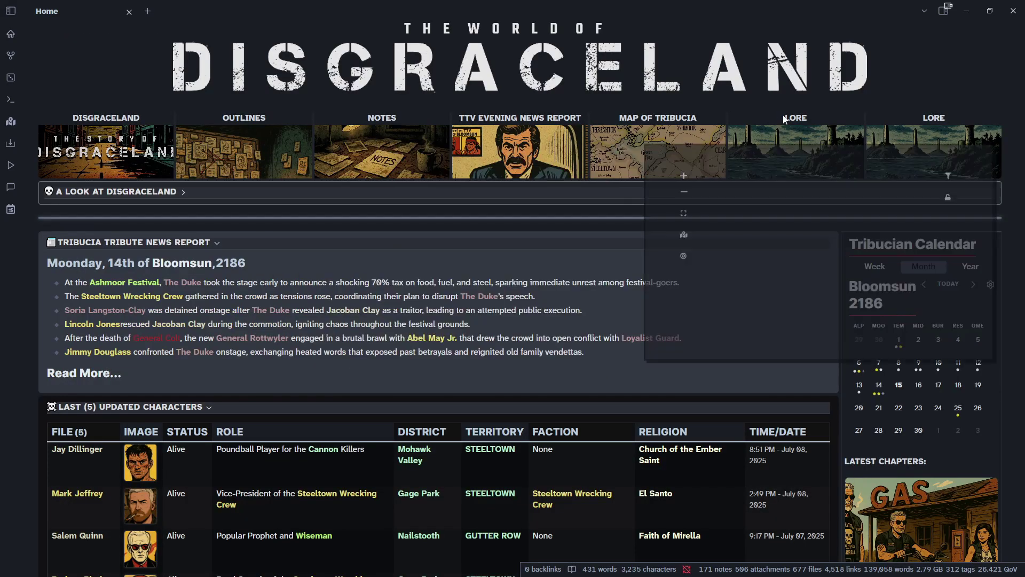
mouse_move(946, 139)
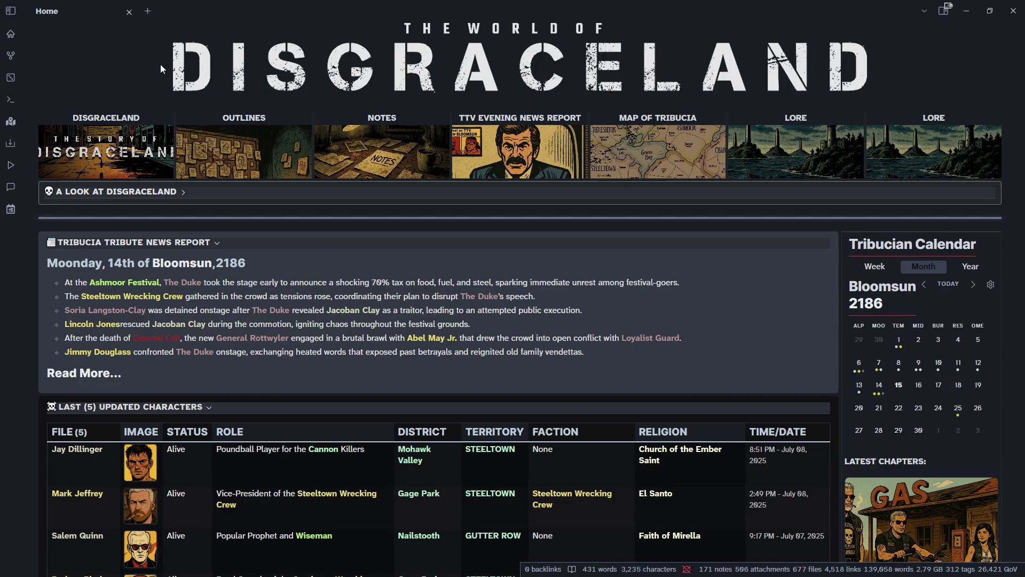
- Review the banner card lines from DISGRACELAND to LORE in source, then return to reading view
key("ctrl+e")
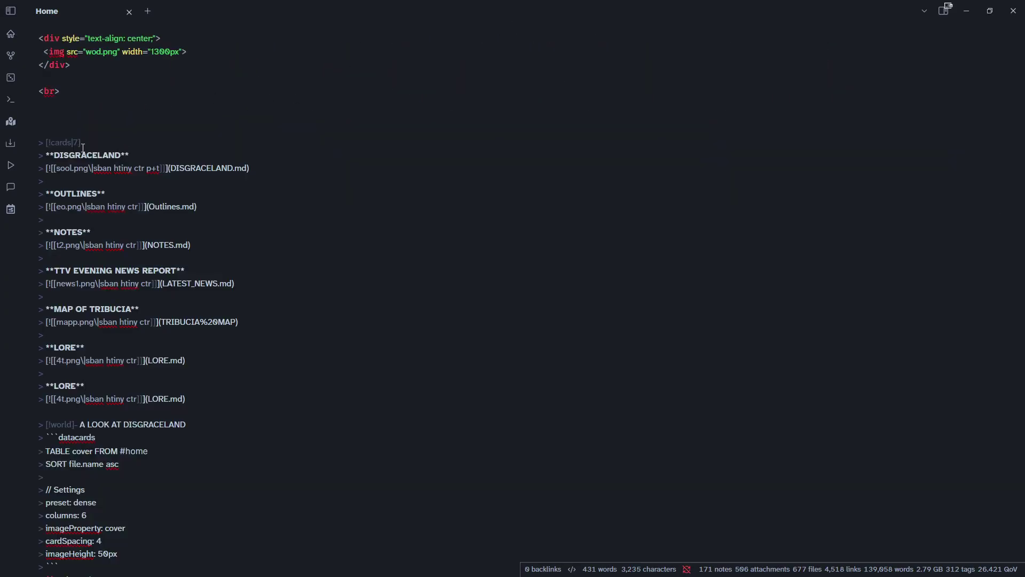
left_click(84, 143)
left_click_drag(195, 397, 80, 142)
key("ctrl+e")
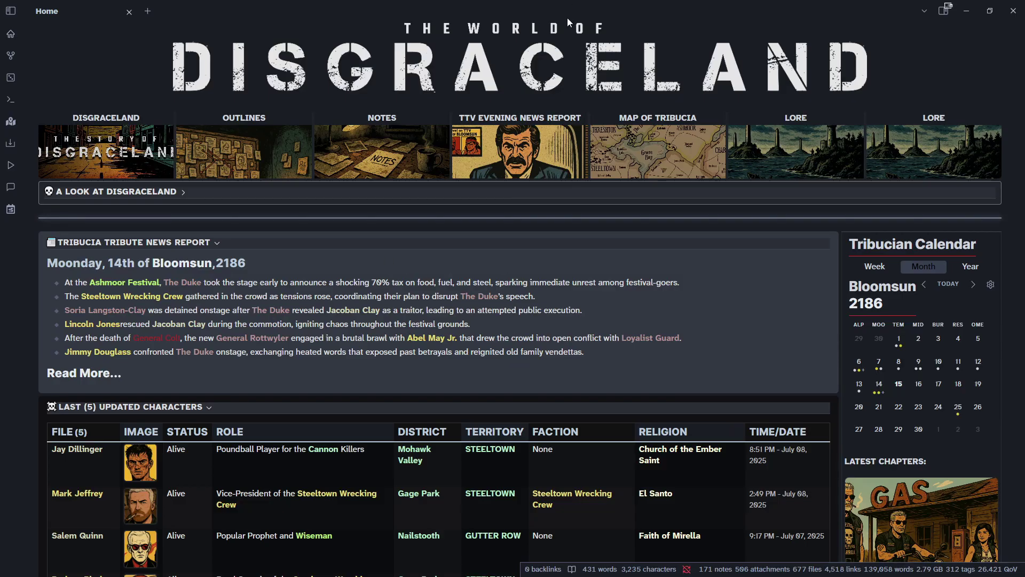
- Open the LORE note from its card and inspect the cover image path in its frontmatter
mouse_move(484, 153)
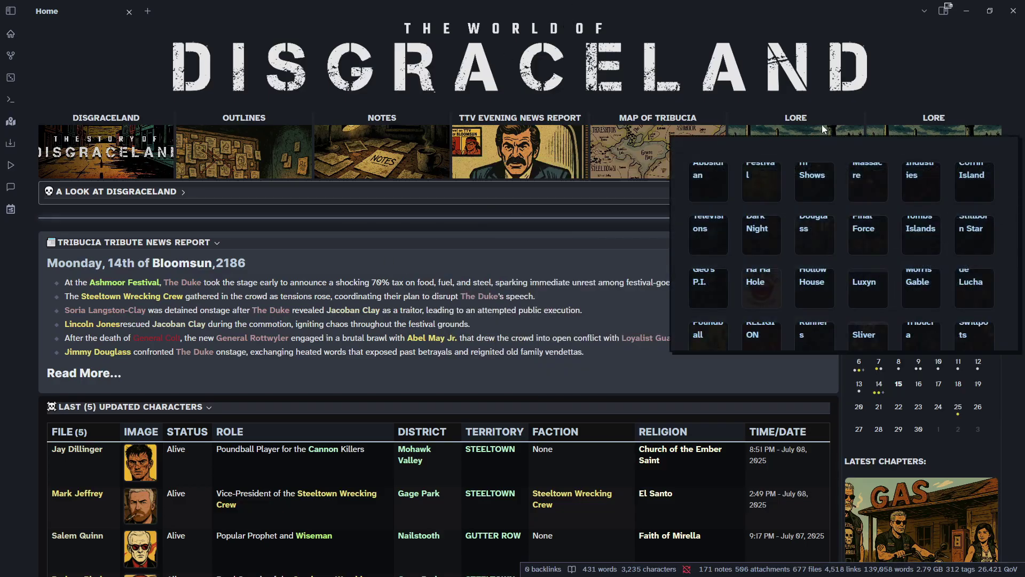
left_click(822, 134)
key("ctrl+e")
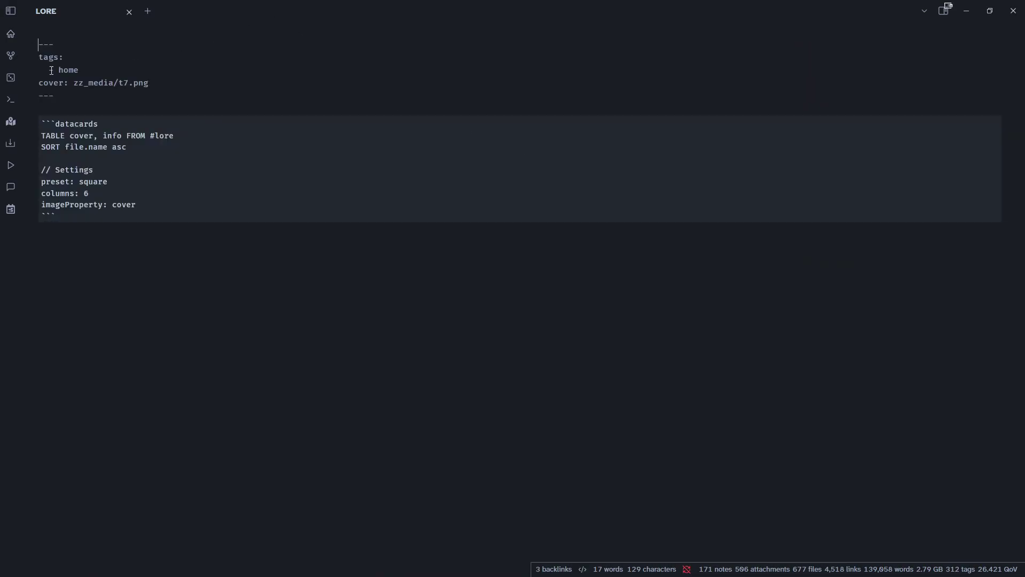
triple_click(162, 88)
left_click_drag(152, 84, 123, 84)
left_click(123, 84)
left_click(11, 34)
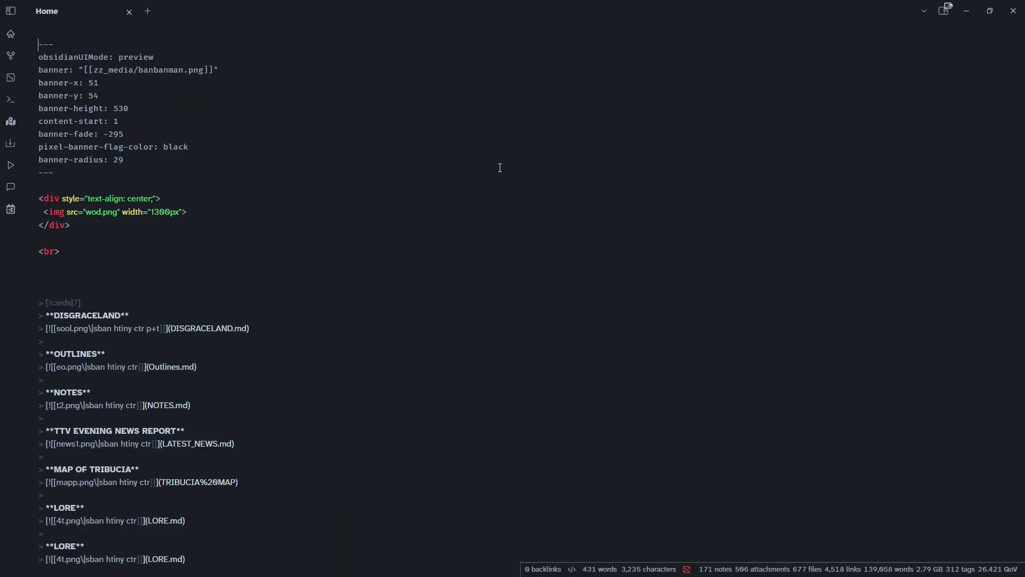
- Compare the image name in Home's LORE link with the LORE note's cover property
scroll(166, 184, "down", 3)
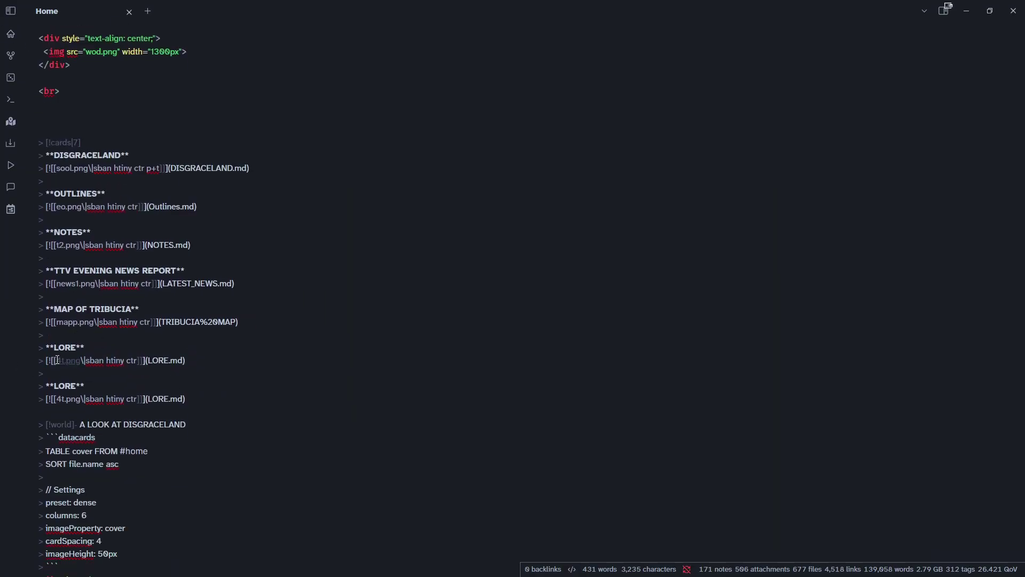
left_click_drag(60, 361, 80, 362)
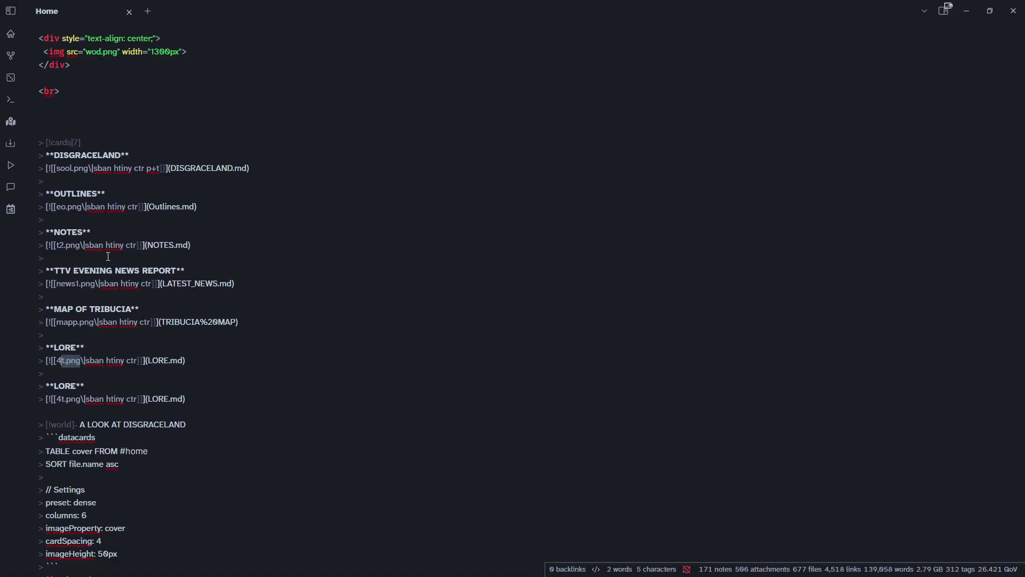
key("ctrl+e")
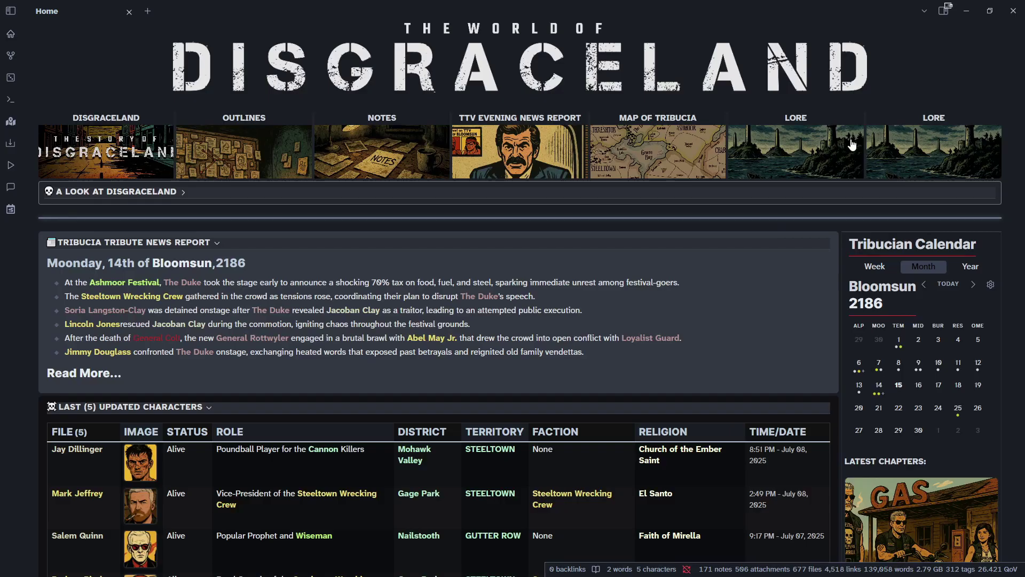
left_click(796, 153)
key("ctrl+e")
left_click(90, 92)
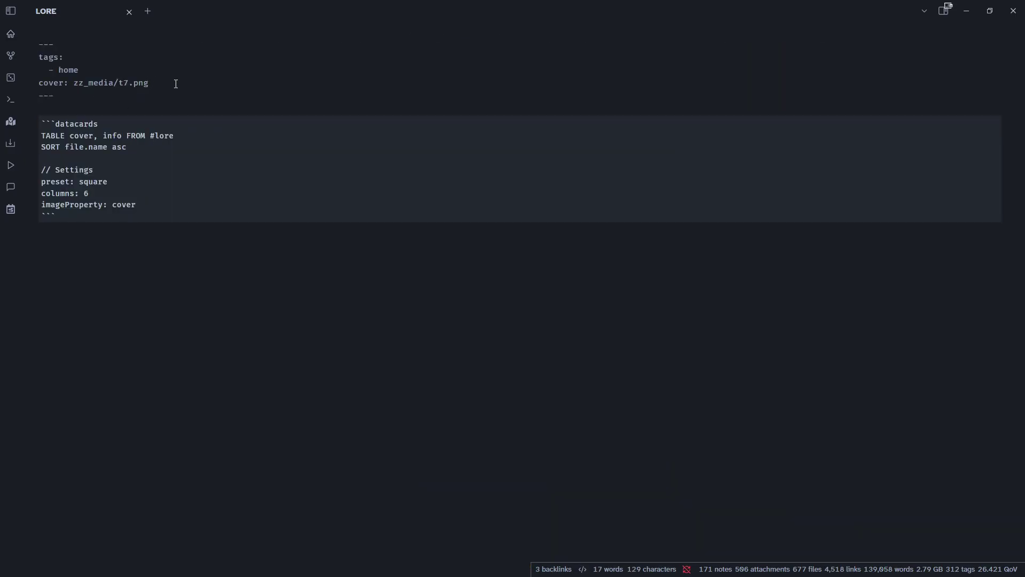
left_click_drag(176, 83, 11, 80)
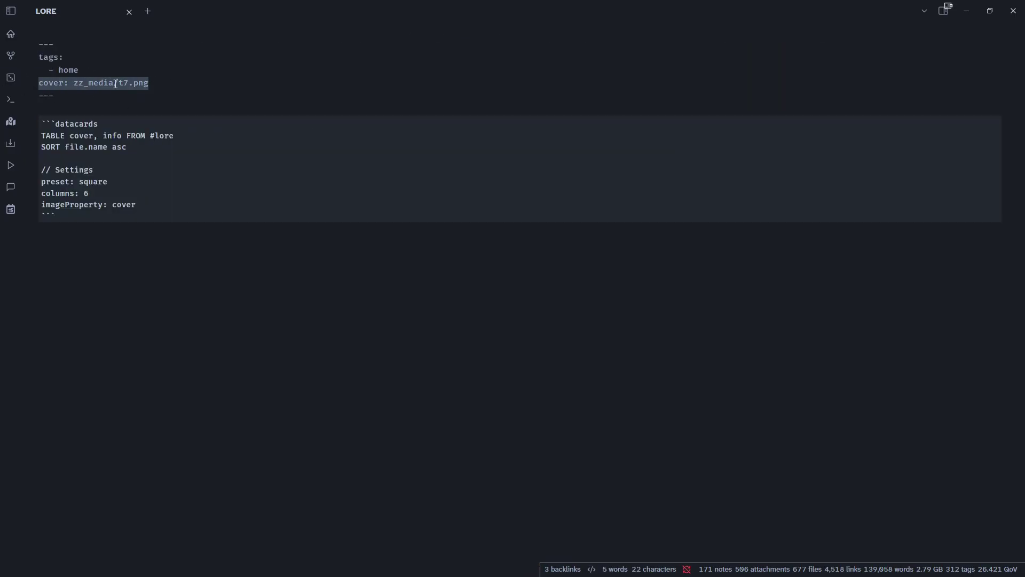
key("ctrl+e")
left_click(10, 33)
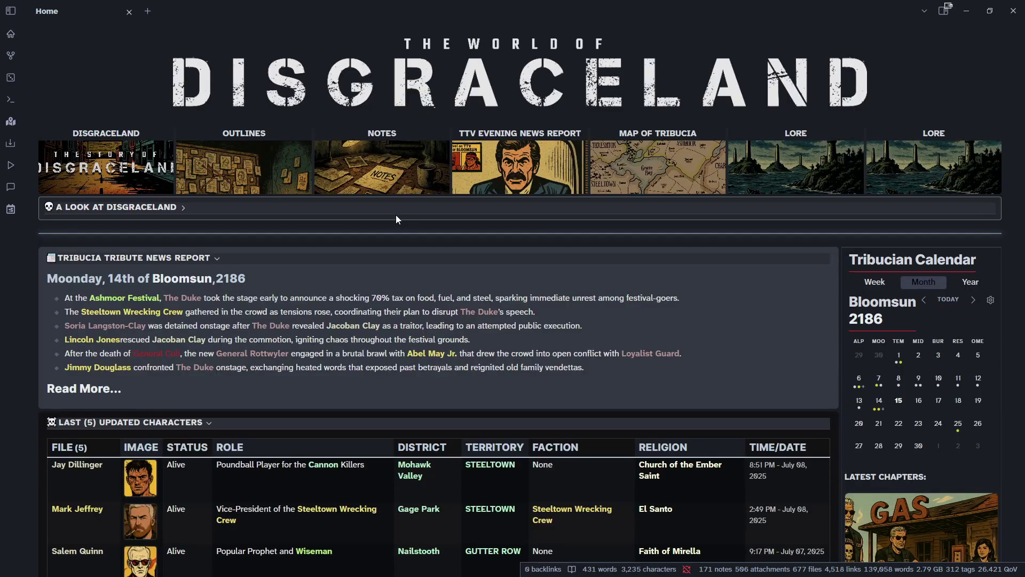
- Expand A LOOK AT DISGRACELAND, open LORE from its card, check its cover line, and return Home
left_click(395, 215)
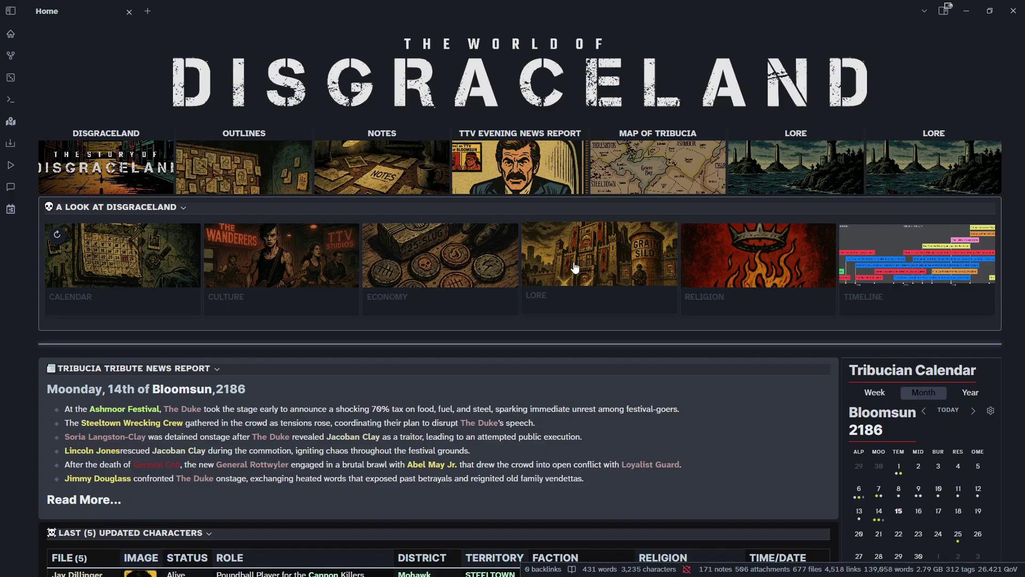
mouse_move(588, 263)
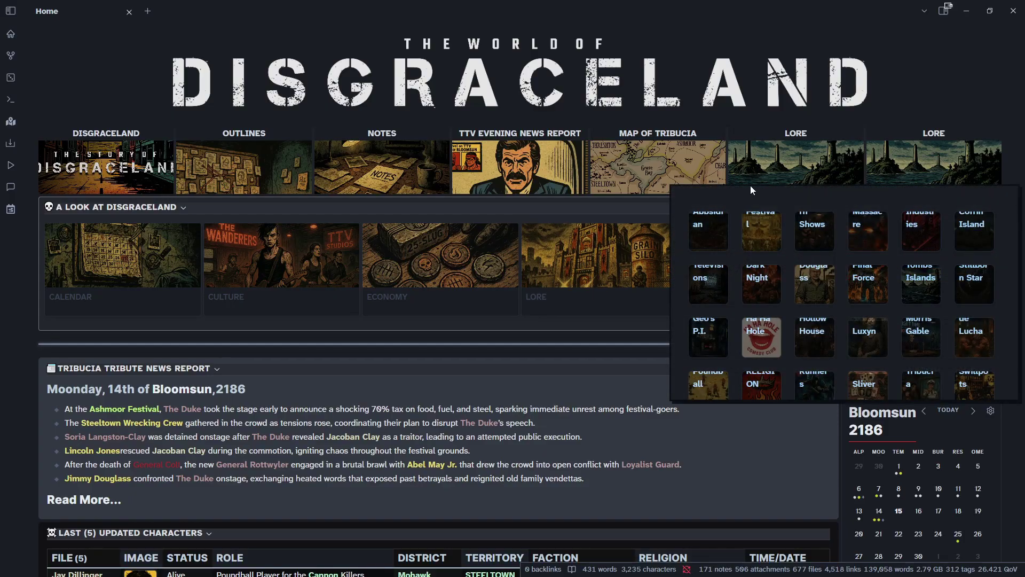
left_click(595, 261)
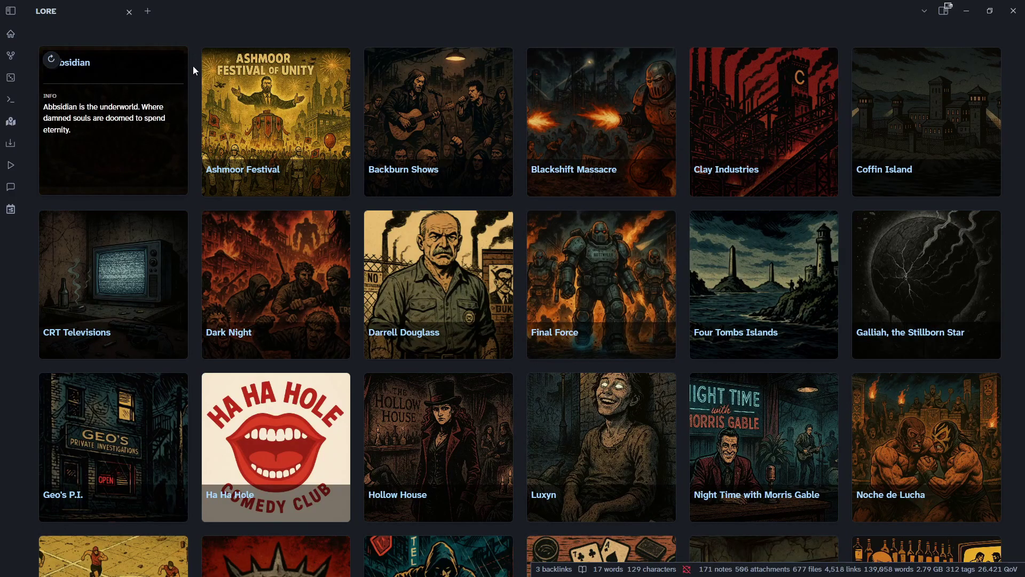
key("ctrl+e")
left_click_drag(157, 81, 21, 85)
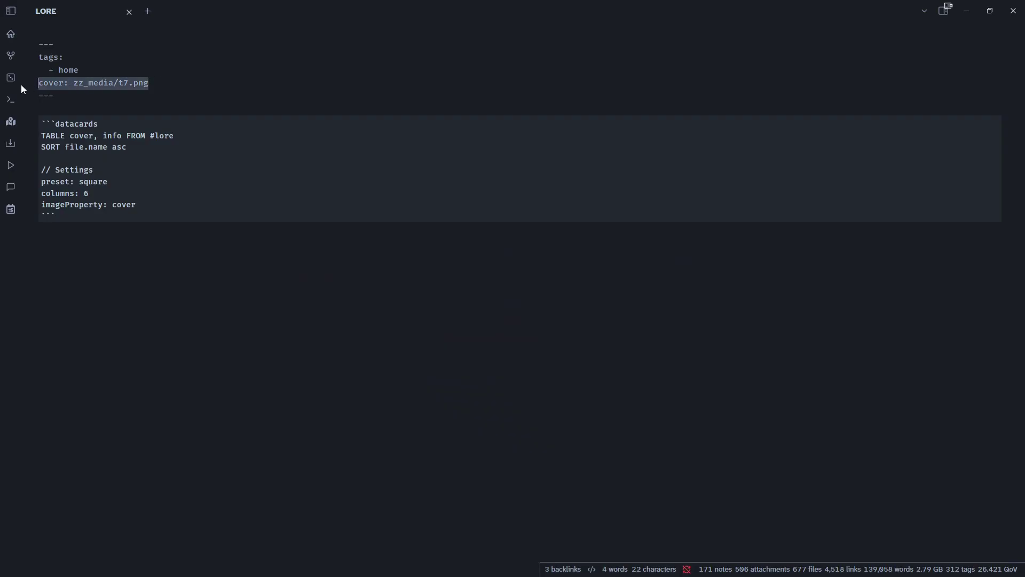
left_click(11, 34)
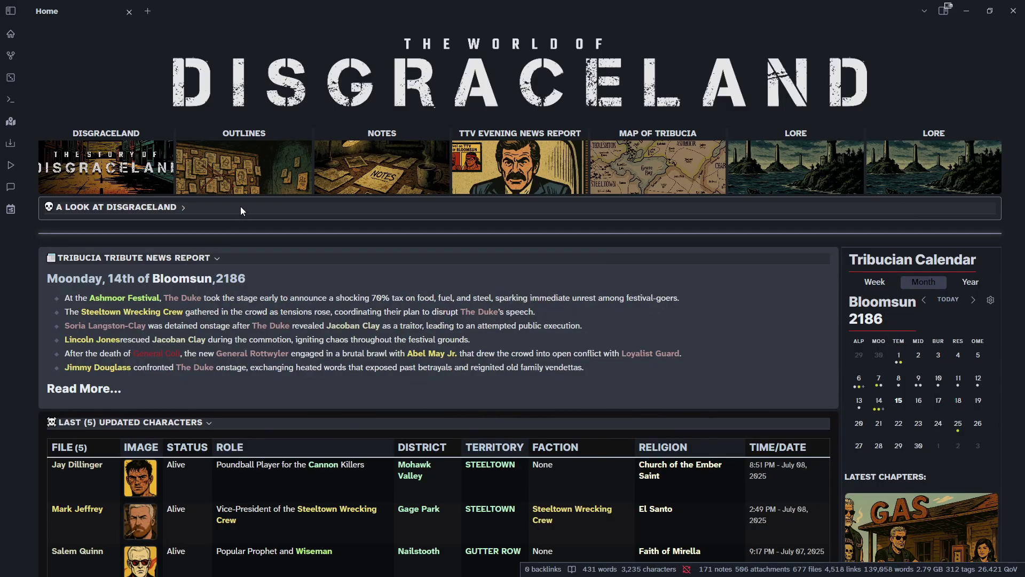
- Fold the Tribucia Tribute News Report, Last (5) Updated Characters, Territories and Locations sections
left_click(241, 206)
left_click(240, 206)
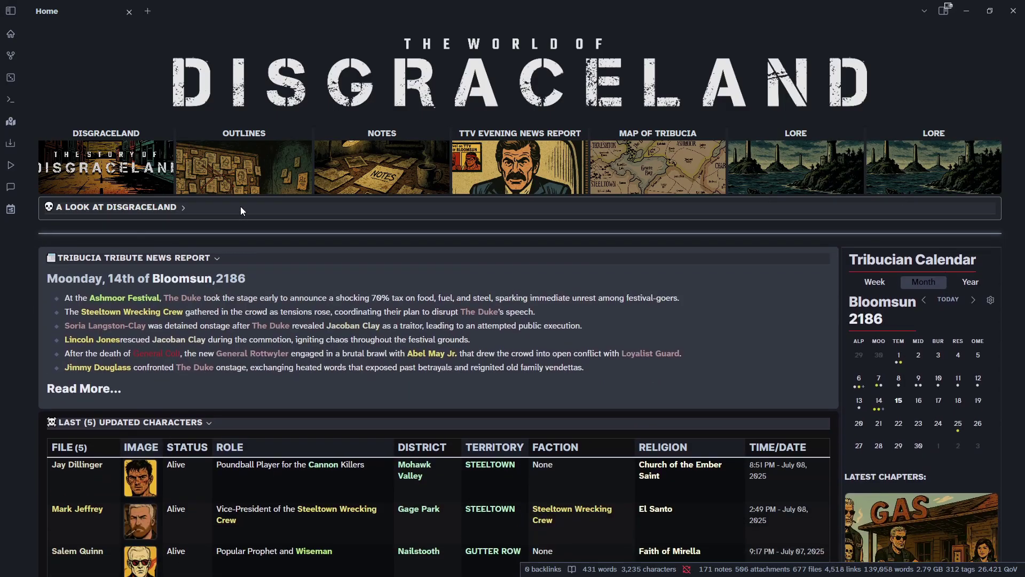
left_click(225, 255)
left_click(212, 284)
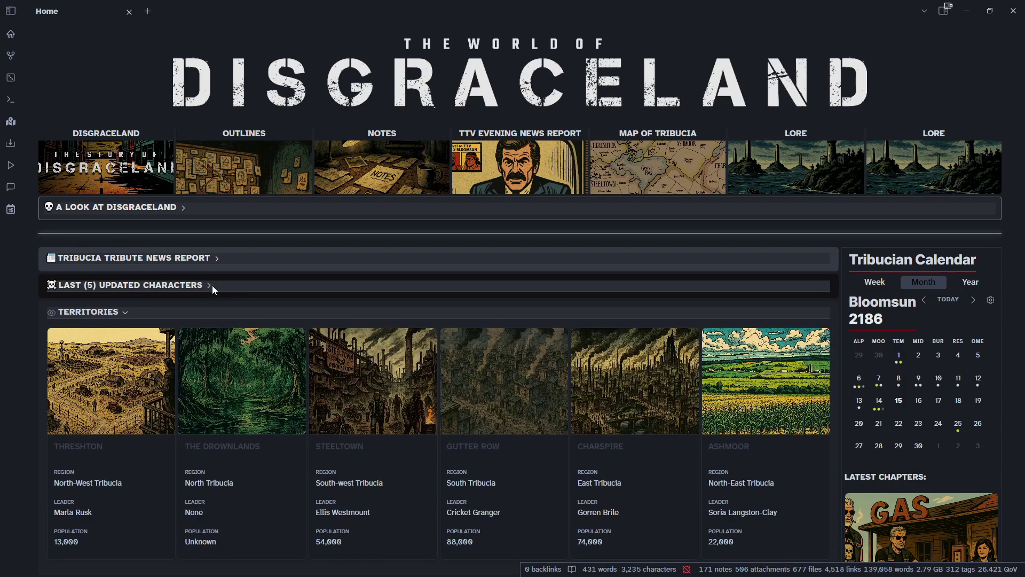
left_click(208, 312)
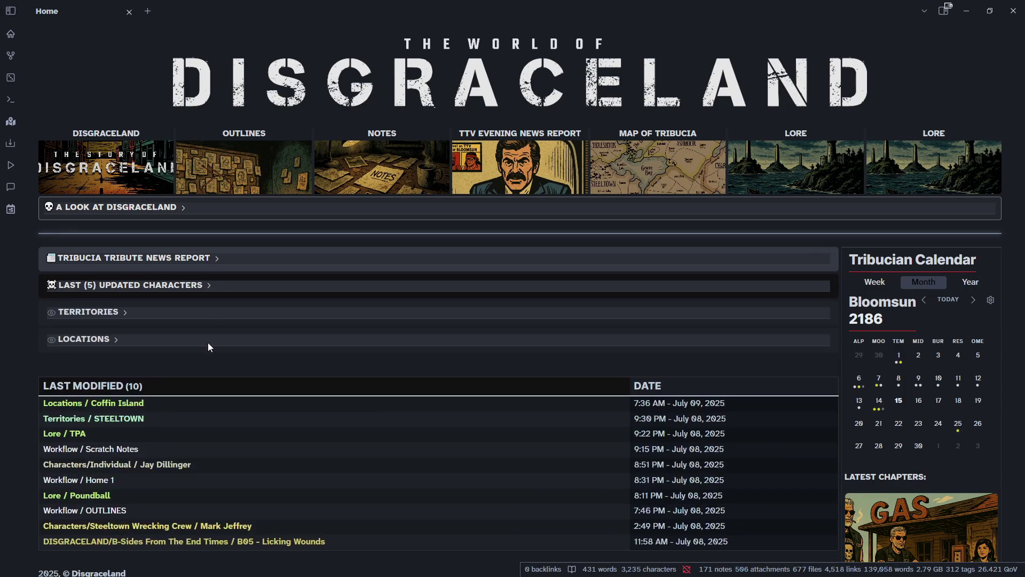
left_click(208, 340)
left_click(208, 339)
left_click(235, 206)
left_click(236, 207)
left_click(229, 264)
left_click(228, 264)
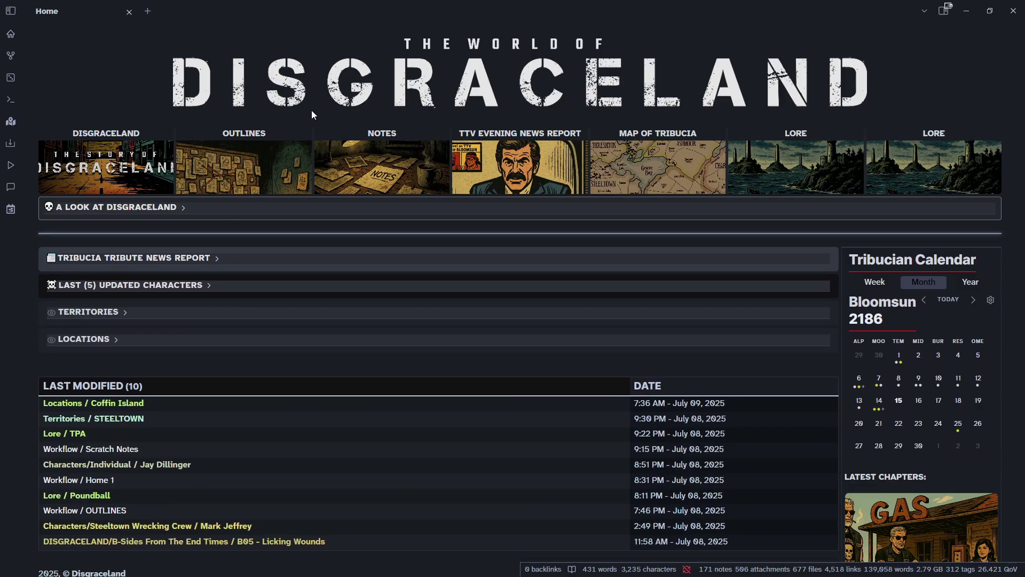
key("ctrl+e")
scroll(297, 289, "down", 10)
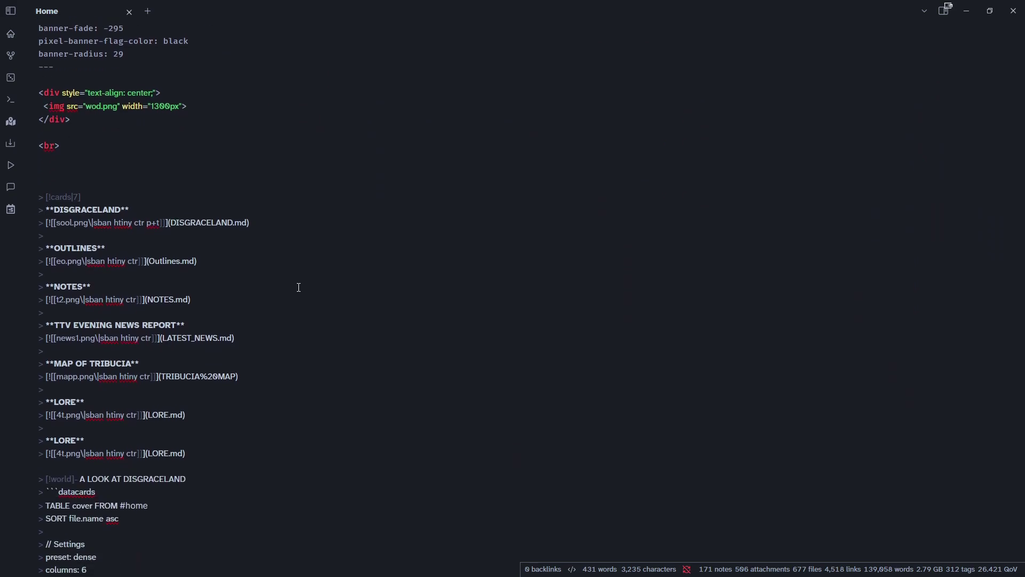
scroll(297, 287, "down", 5)
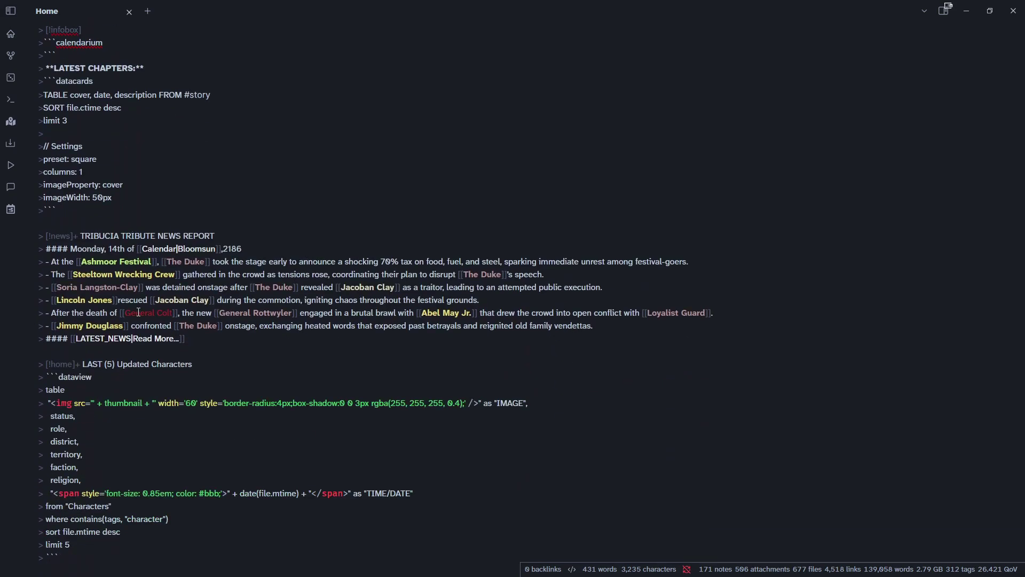
scroll(151, 294, "up", 6)
scroll(156, 290, "up", 2)
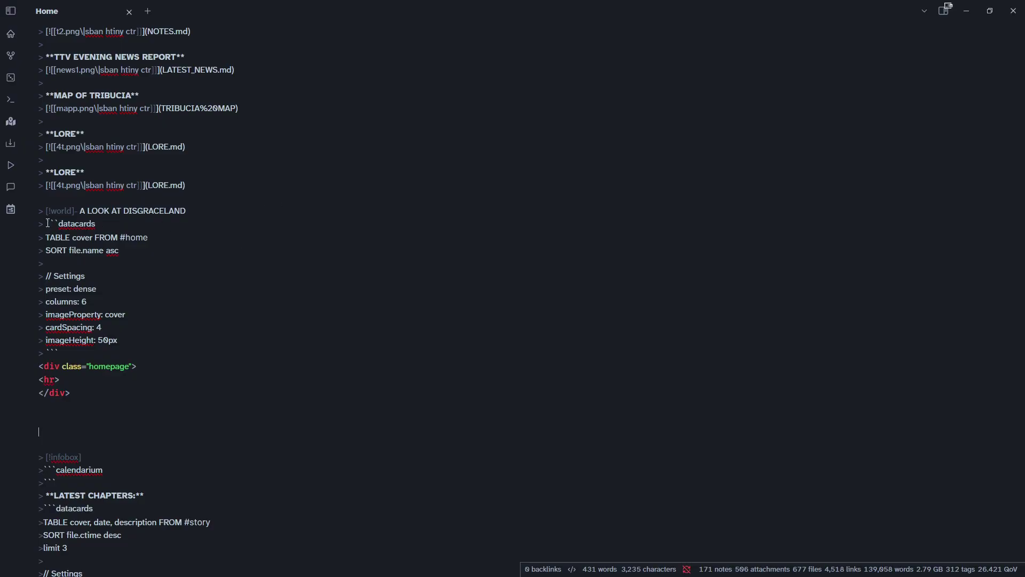
left_click_drag(47, 221, 180, 261)
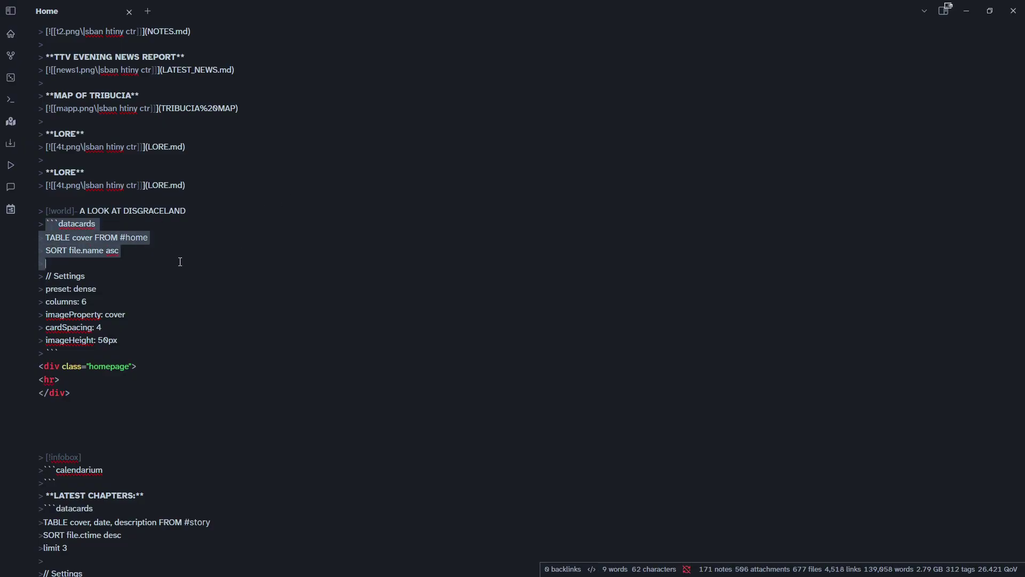
left_click(146, 234)
double_click(120, 237)
key("Right")
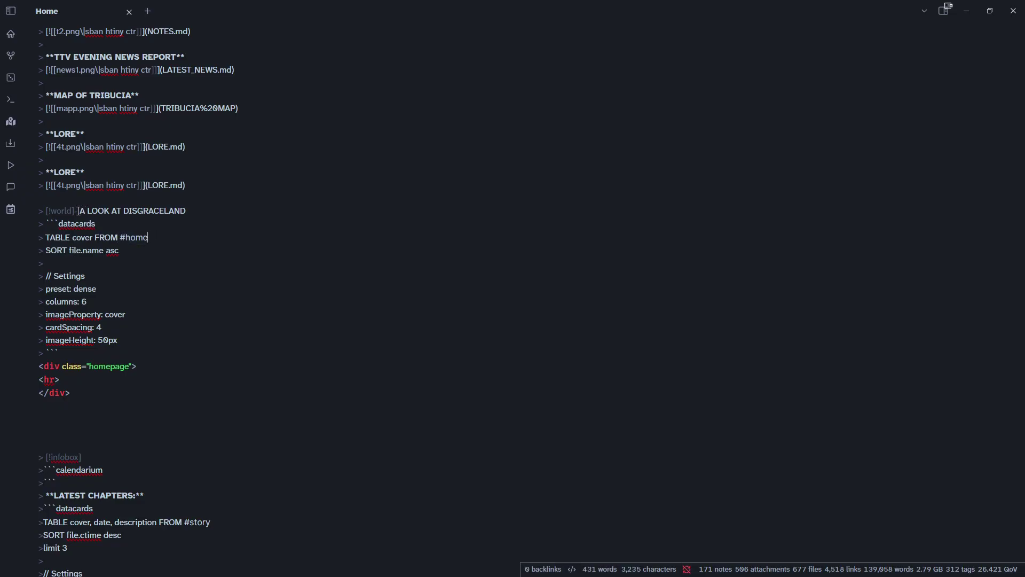
key("ctrl+e")
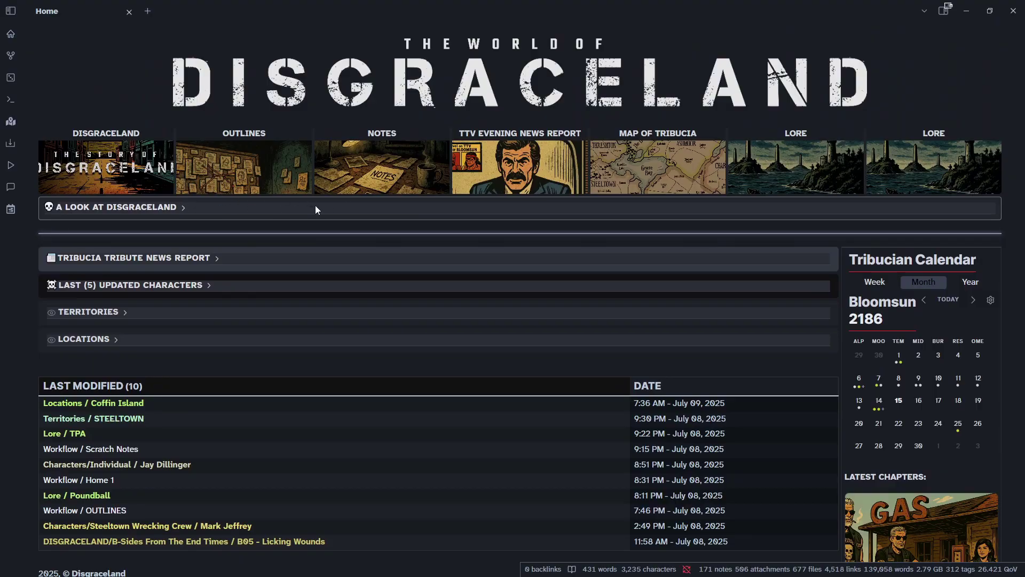
- Change the world callout's fold marker to + and test folding A LOOK AT DISGRACELAND
key("ctrl+e")
scroll(268, 301, "down", 7)
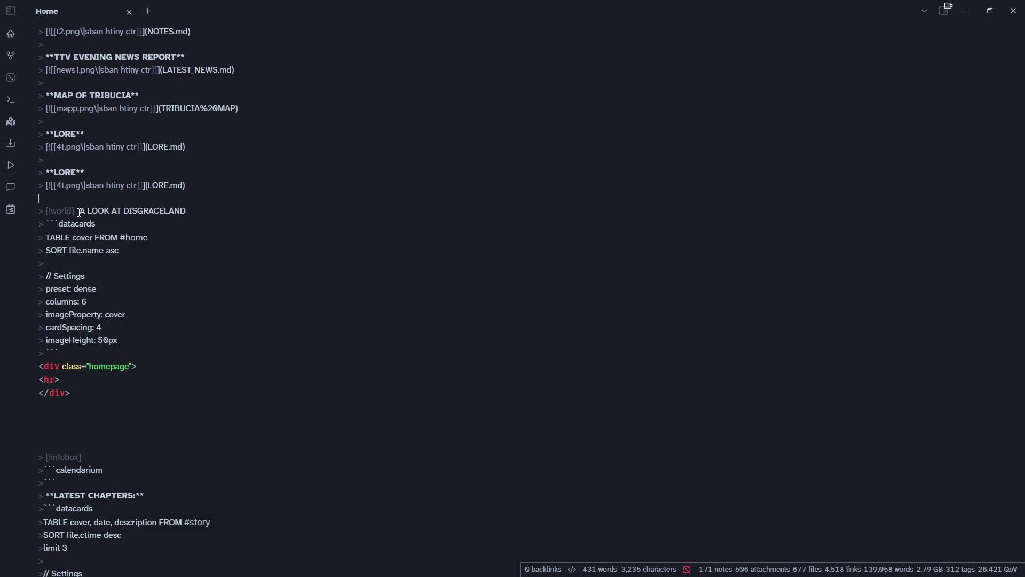
double_click(76, 210)
type("+")
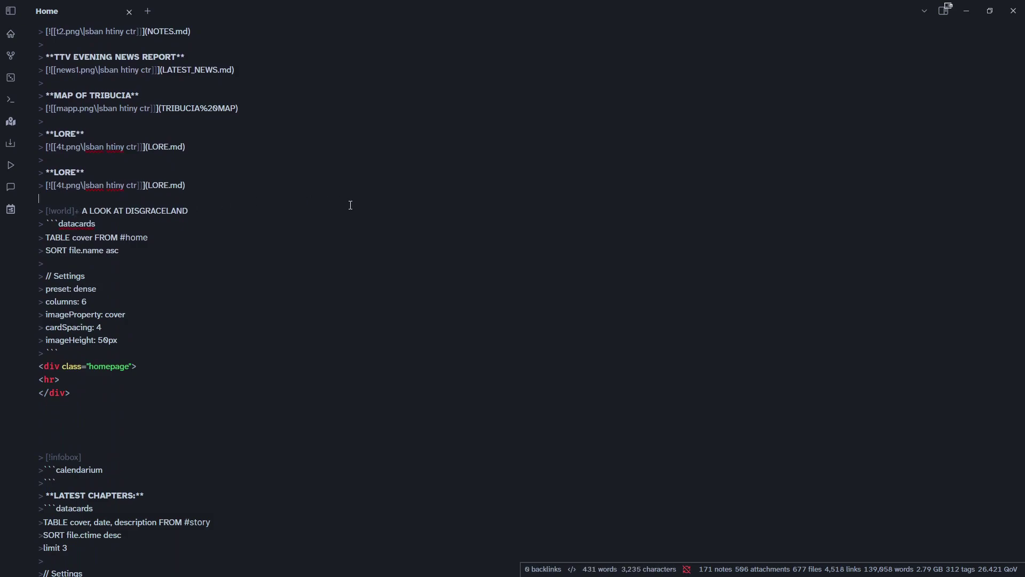
key("ctrl+e")
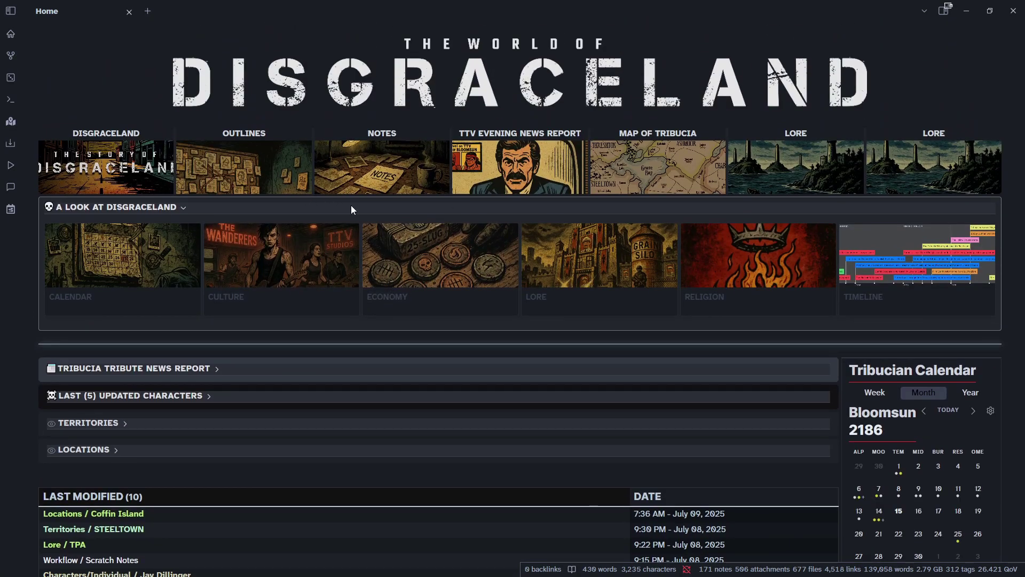
left_click(317, 214)
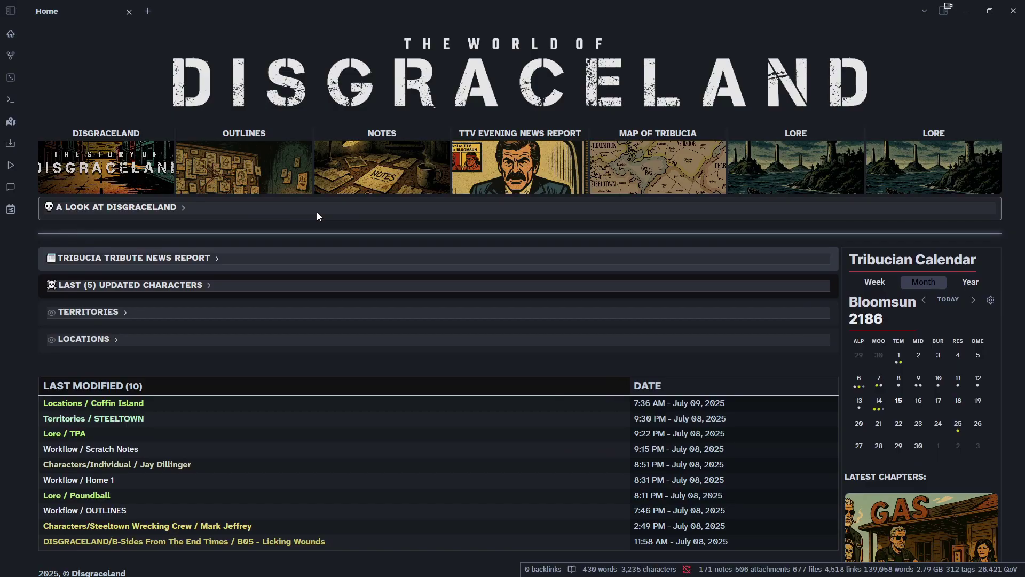
left_click(316, 212)
- Switch the world callout's fold marker to -, then collapse and re-expand the six-card gallery
key("ctrl+e")
scroll(116, 260, "down", 3)
scroll(116, 260, "down", 3)
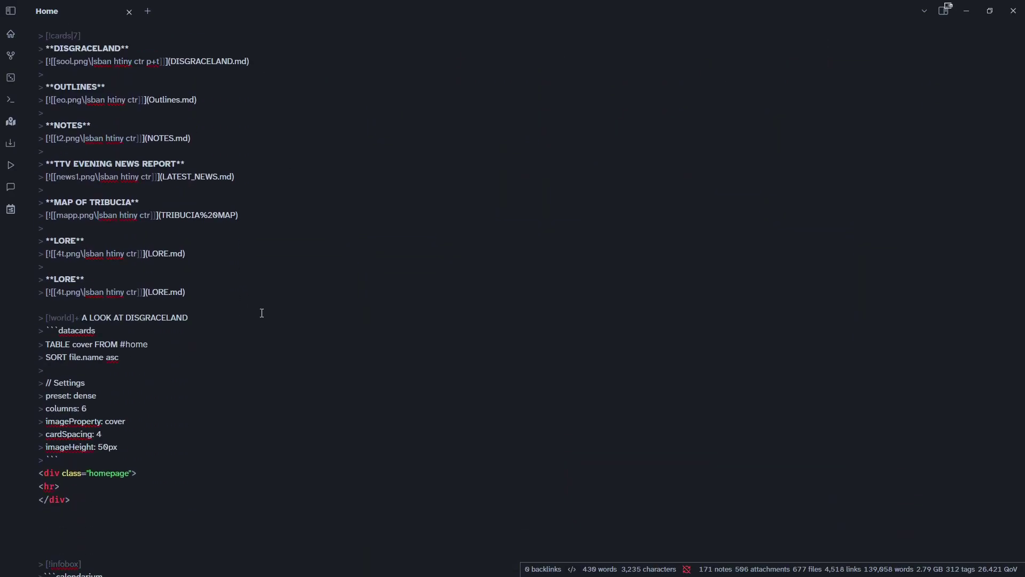
key("BackSpace")
type("-")
key("ctrl+e")
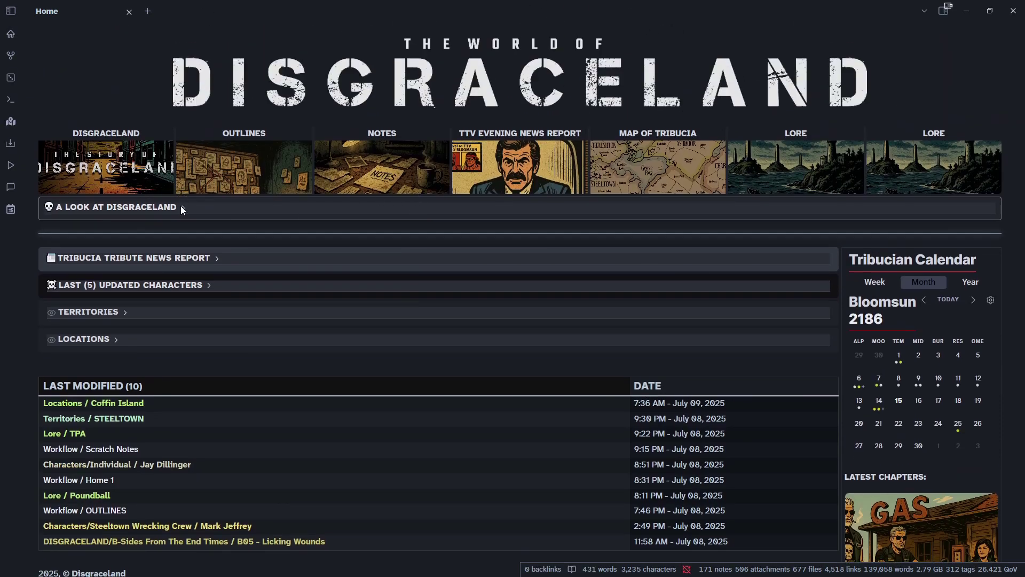
left_click(180, 206)
left_click(326, 206)
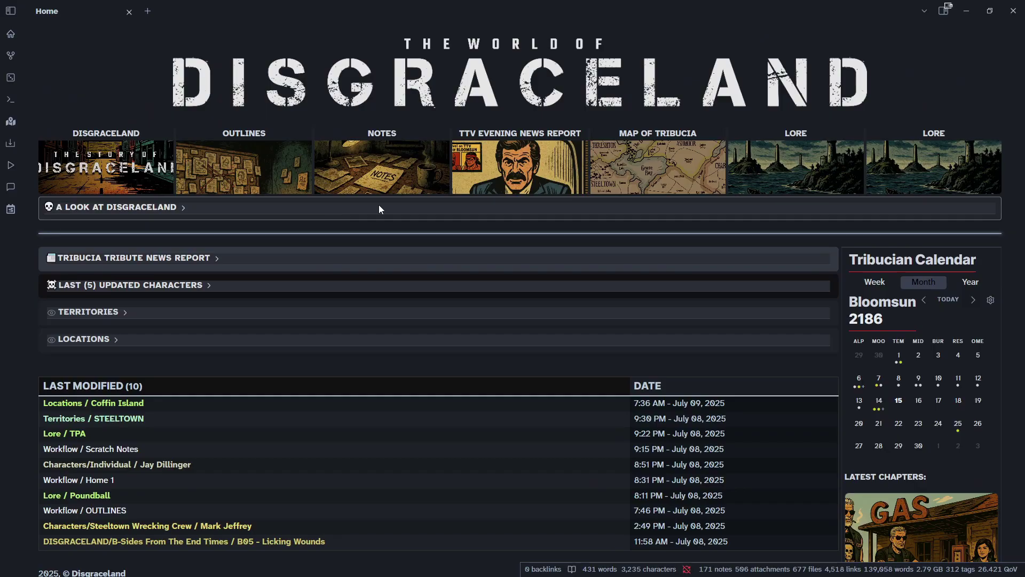
left_click(319, 211)
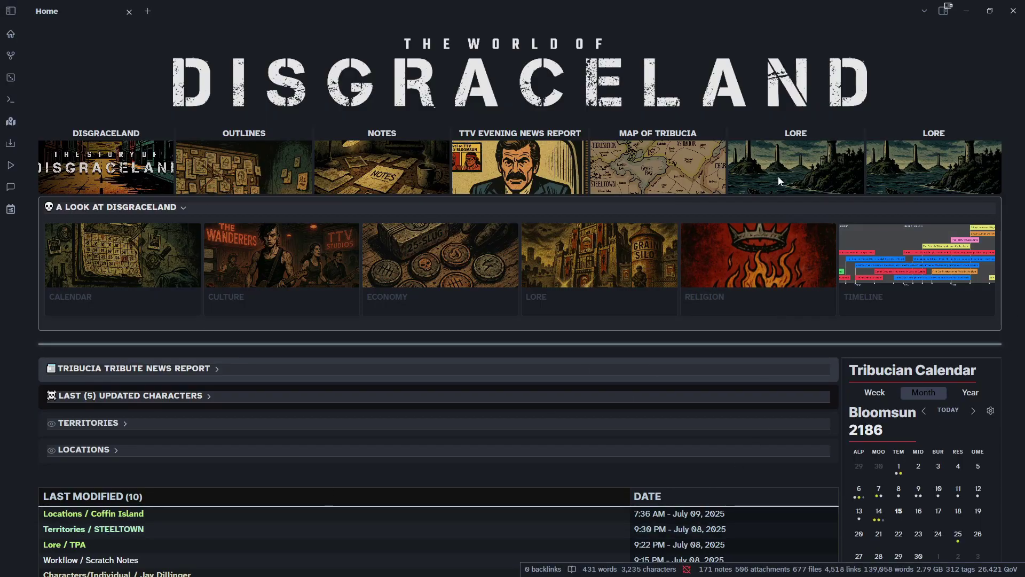
- Scroll through the Home note's callout source, then return to reading view and scroll the page
key("ctrl+e")
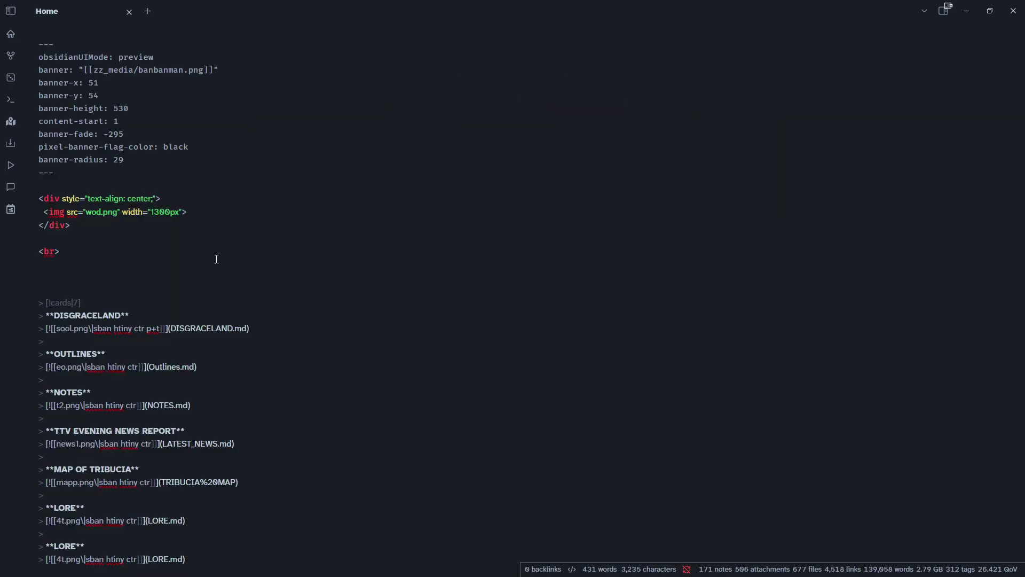
scroll(214, 326, "down", 6)
scroll(74, 297, "down", 4)
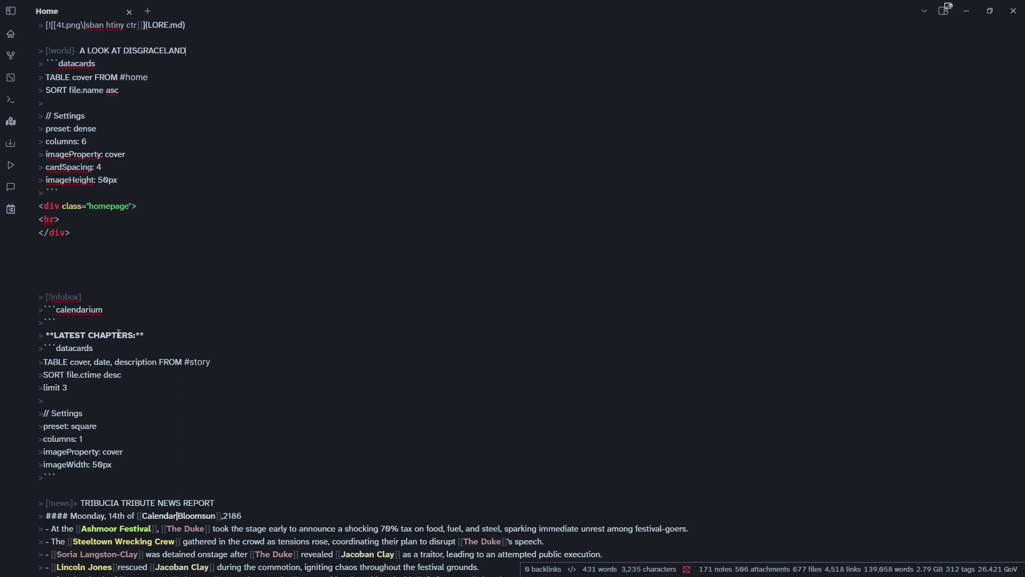
scroll(104, 356, "down", 3)
key("ctrl+e")
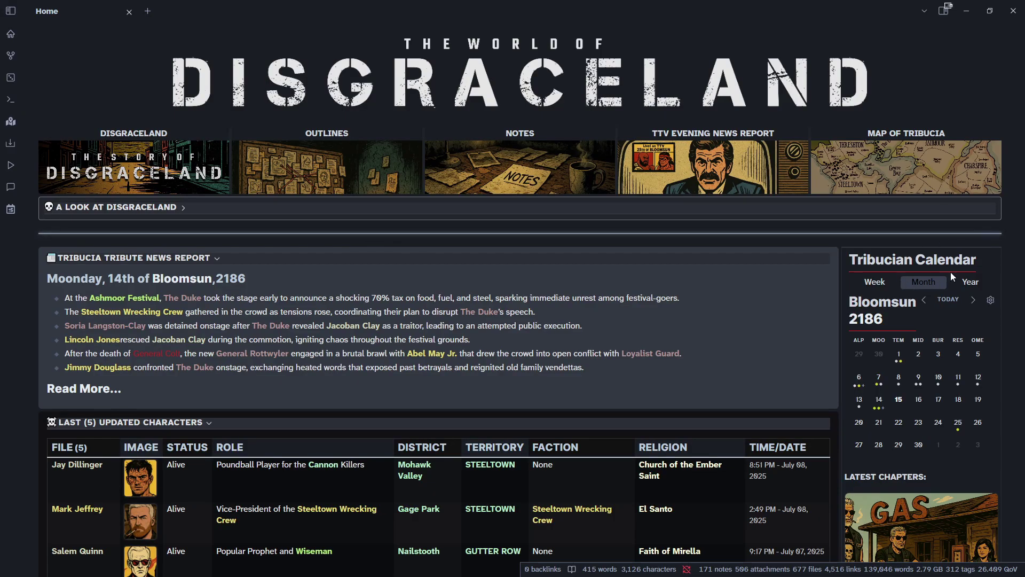
scroll(1015, 251, "down", 1)
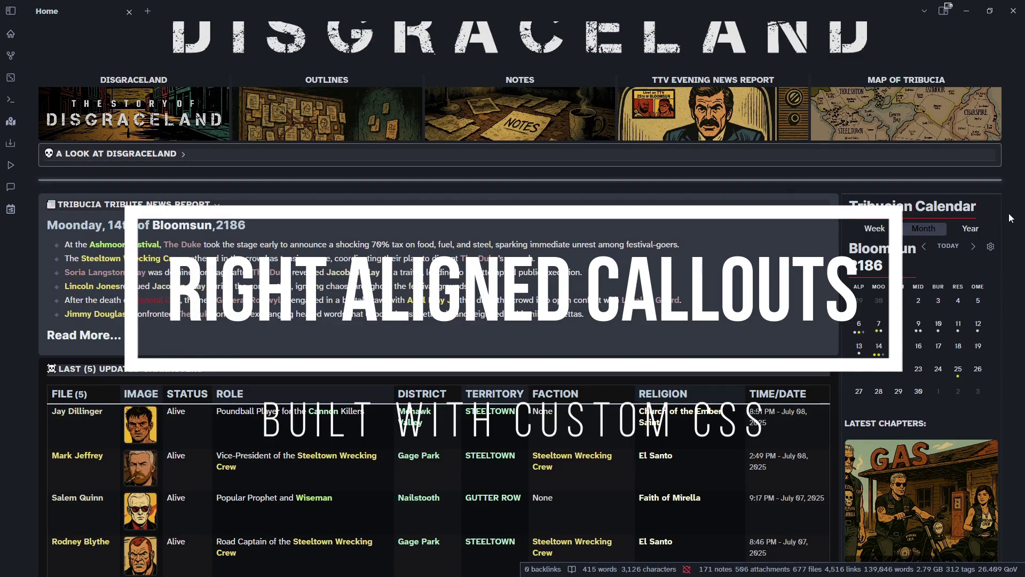
scroll(1010, 218, "up", 1)
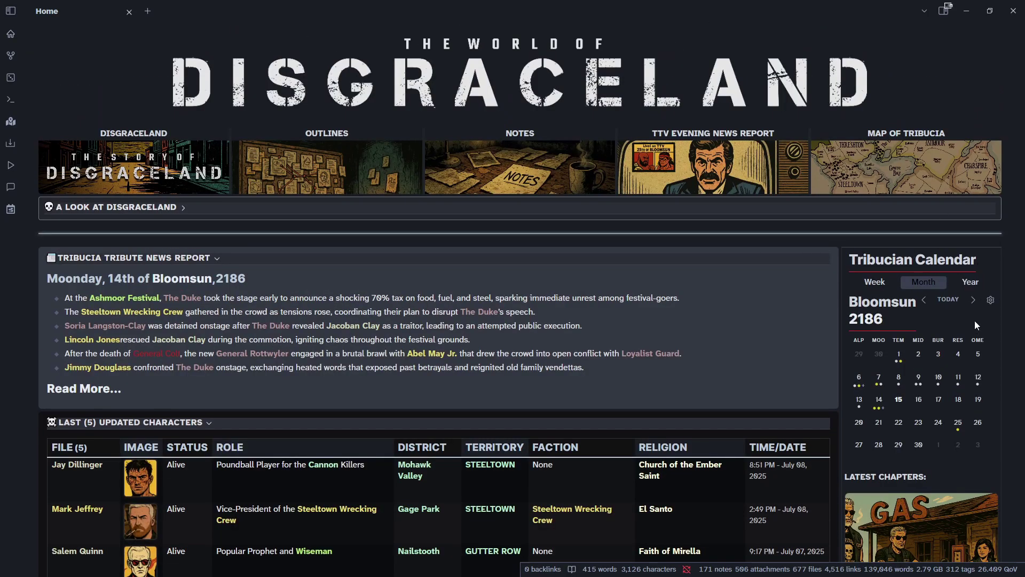
scroll(955, 274, "down", 6)
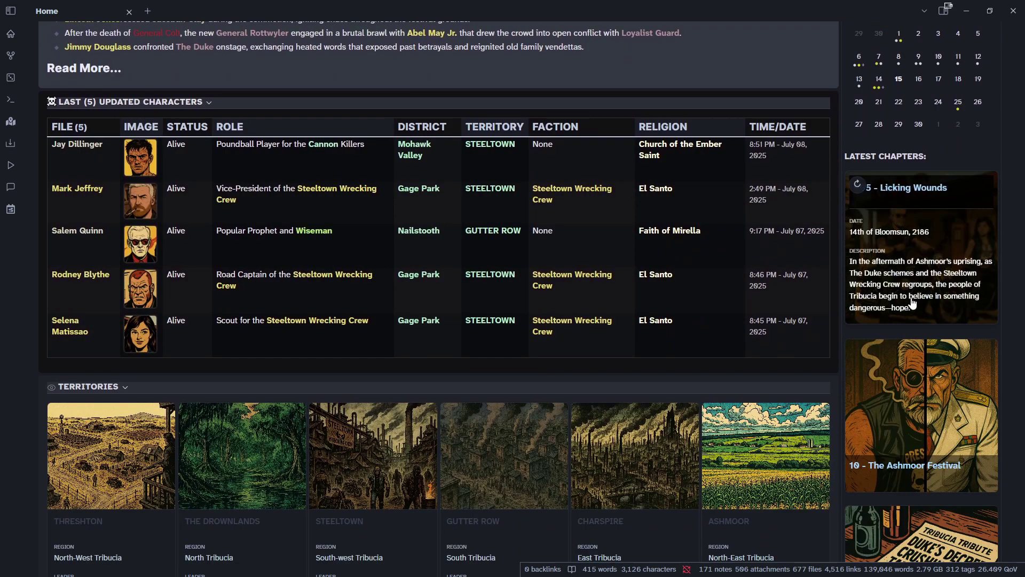
scroll(914, 303, "down", 4)
scroll(913, 303, "up", 10)
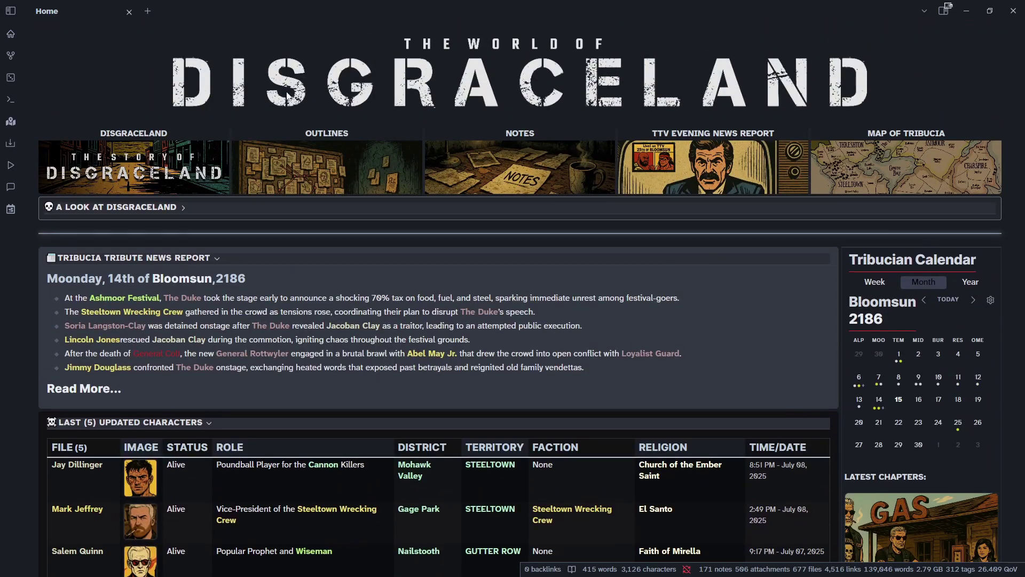
- Open the Francis Murray character note from the file list in source mode
left_click(10, 11)
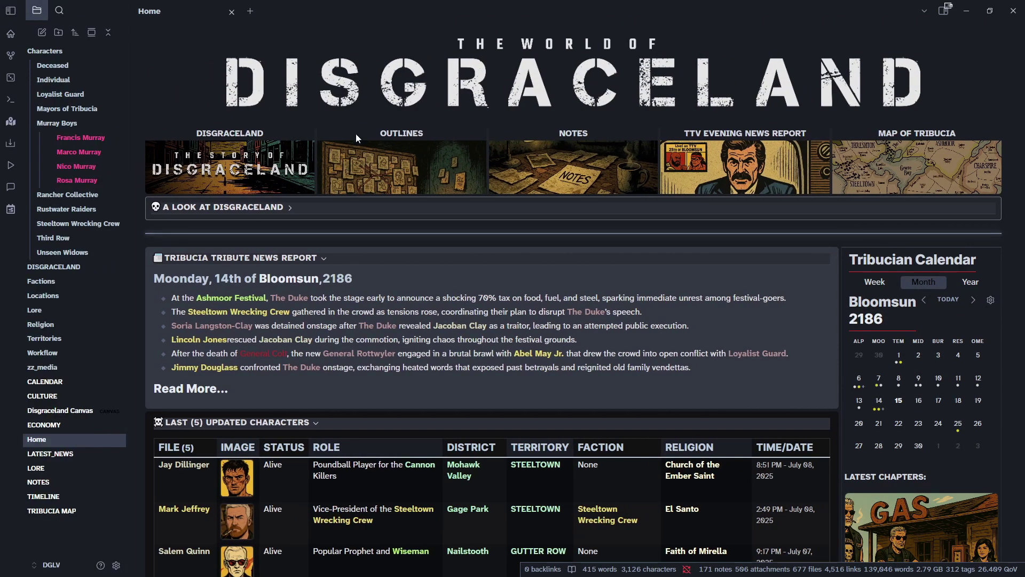
left_click(81, 140)
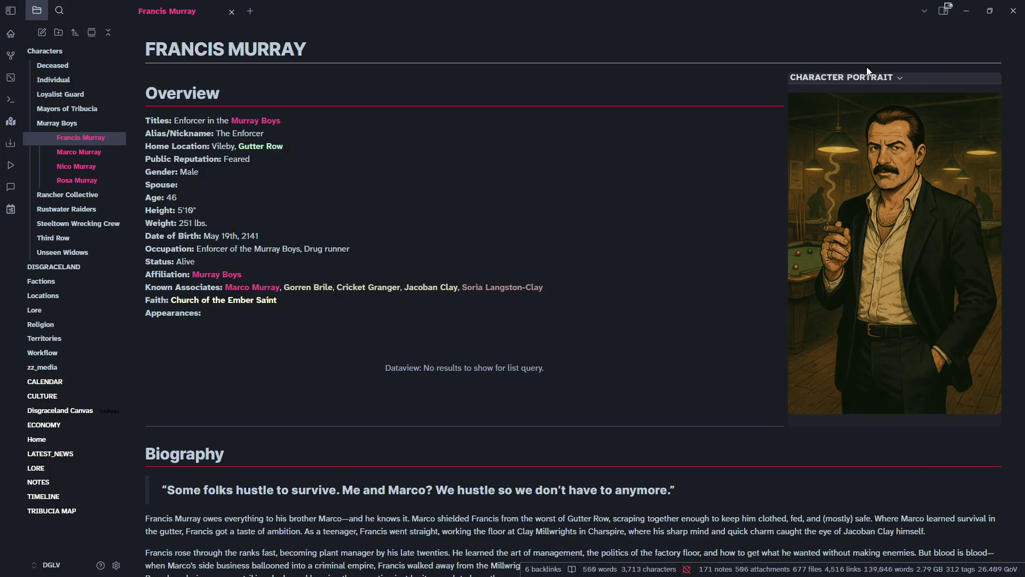
key("ctrl+e")
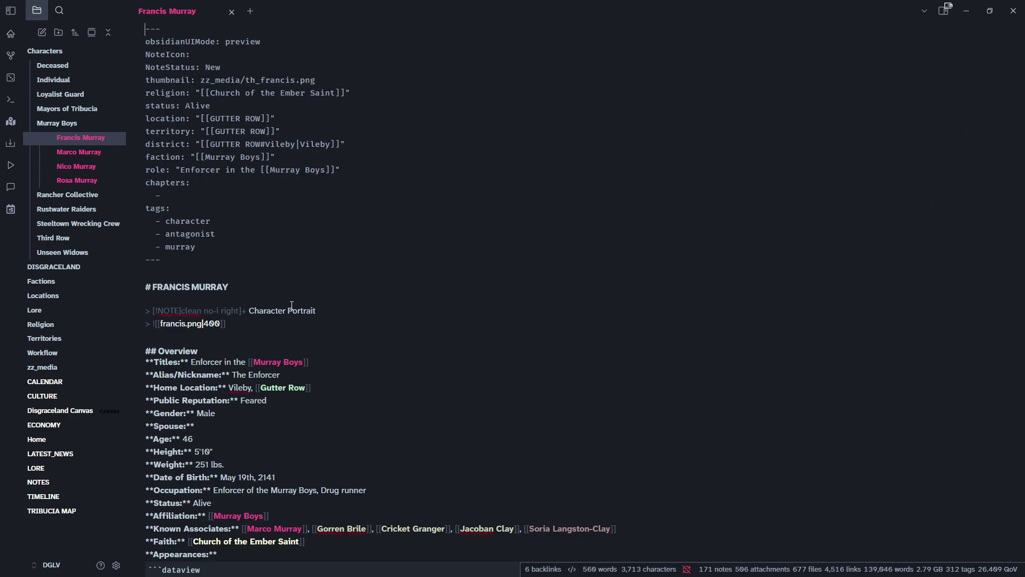
- Inspect the portrait callout's NOTE type and clean option, preview it, then collapse Character Portrait
left_click_drag(159, 312, 177, 313)
left_click(350, 244)
left_click_drag(182, 311, 203, 310)
left_click(177, 315)
key("ctrl+e")
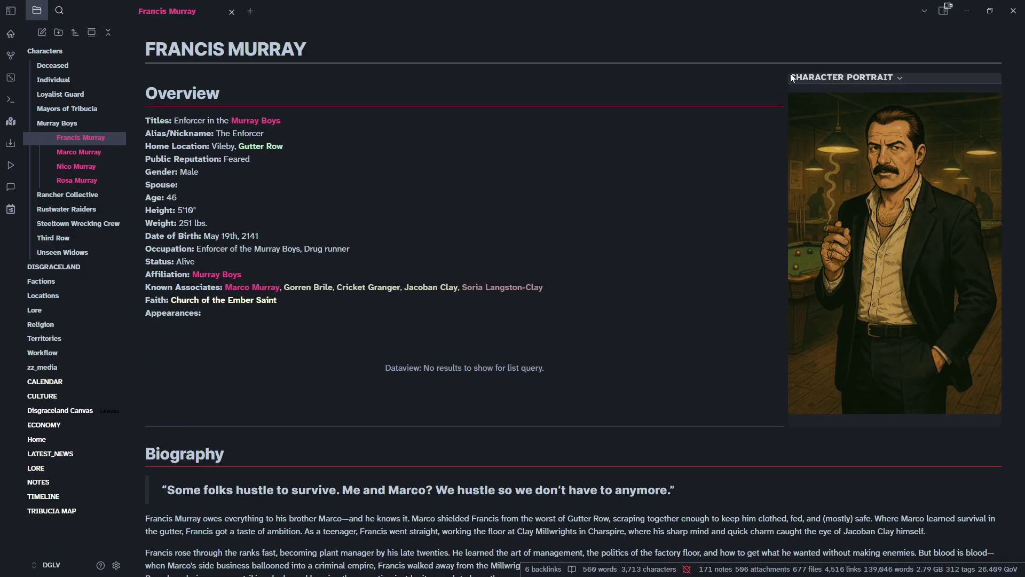
key("ctrl+e")
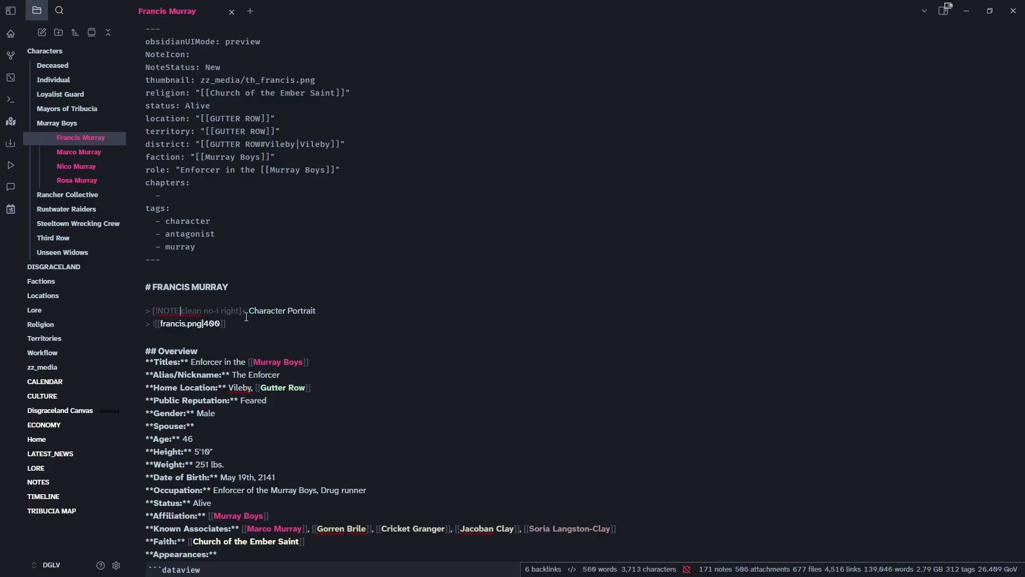
key("ctrl+e")
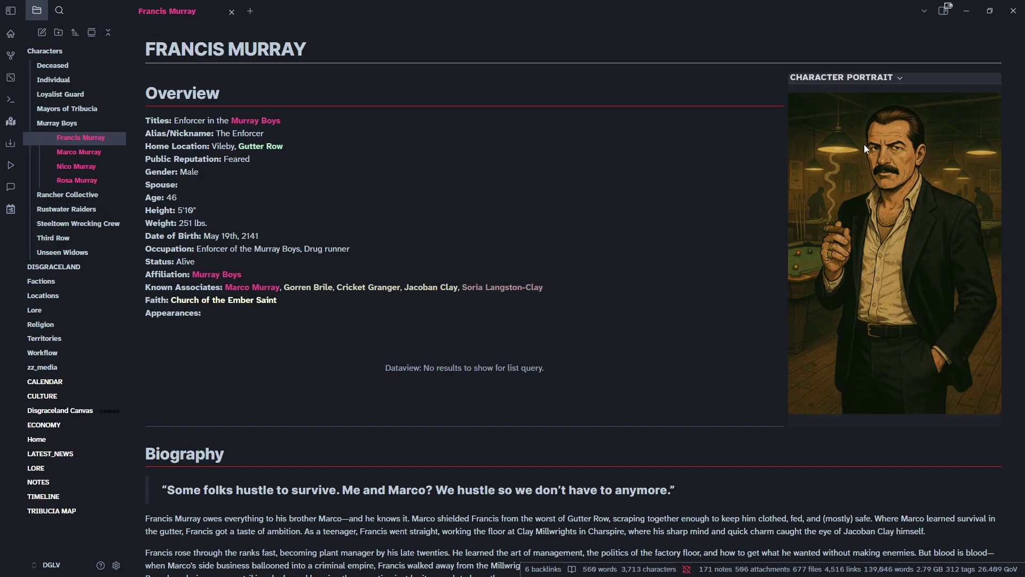
left_click(828, 78)
- Re-expand Character Portrait, then inspect the Last Modified query's link column and file.mtime AS "Date" lines
left_click(949, 79)
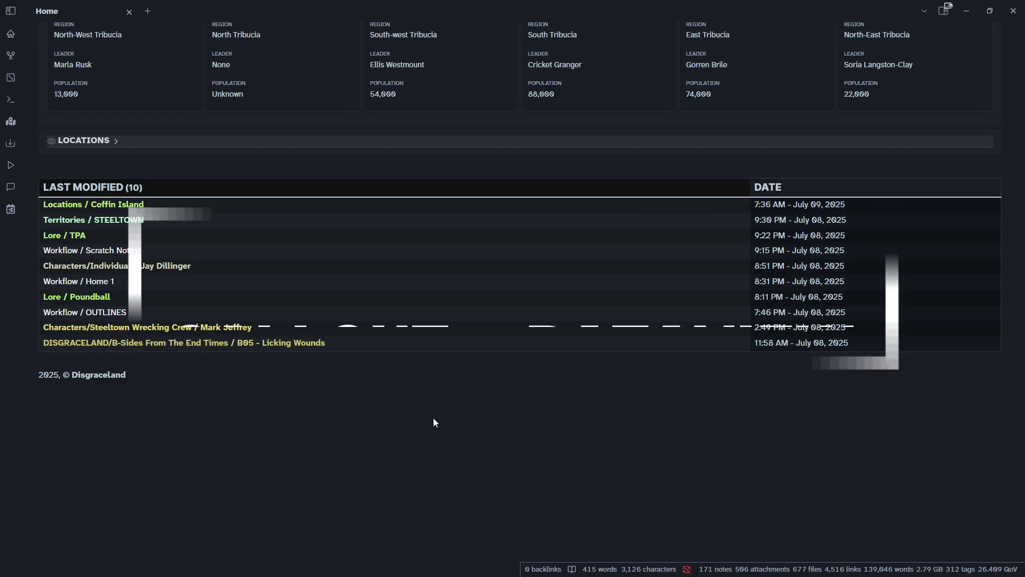
scroll(251, 152, "up", 3)
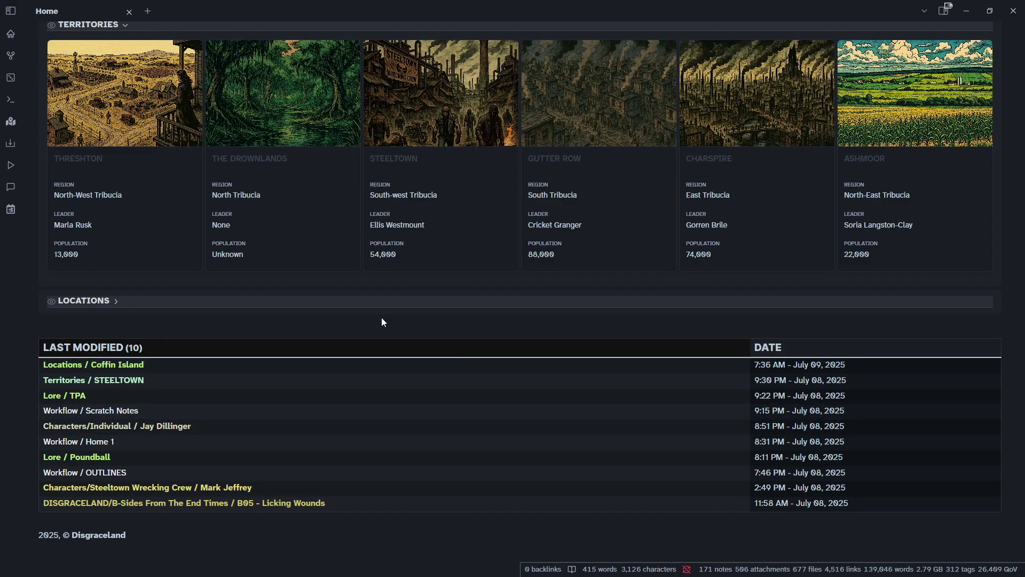
key("ctrl+e")
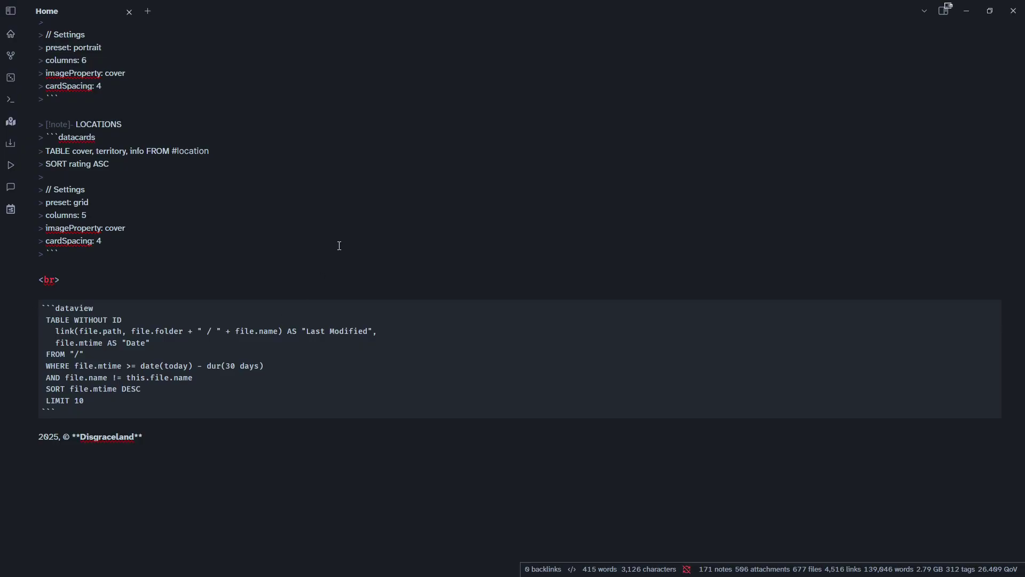
left_click_drag(382, 336, 161, 341)
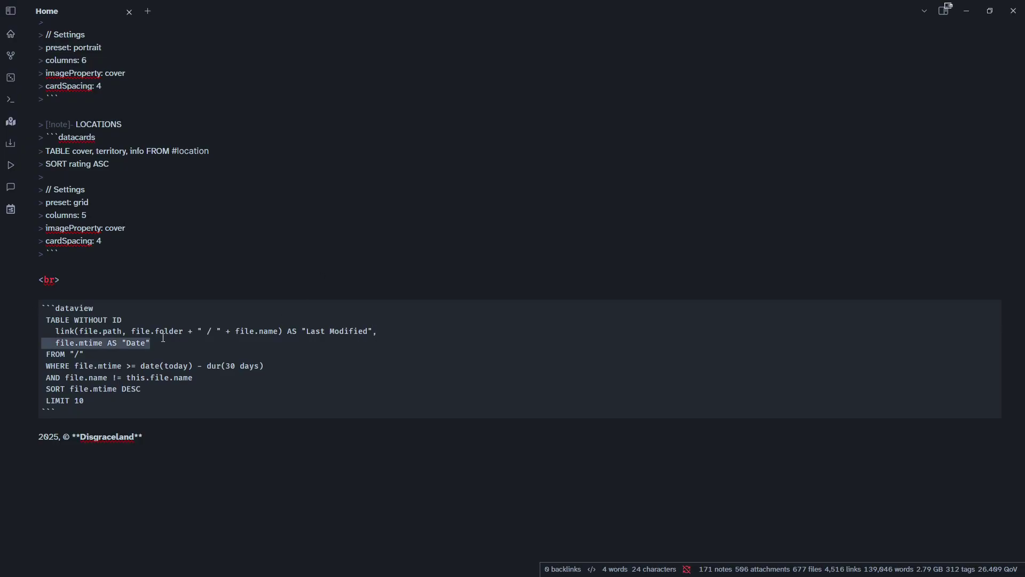
left_click(163, 339)
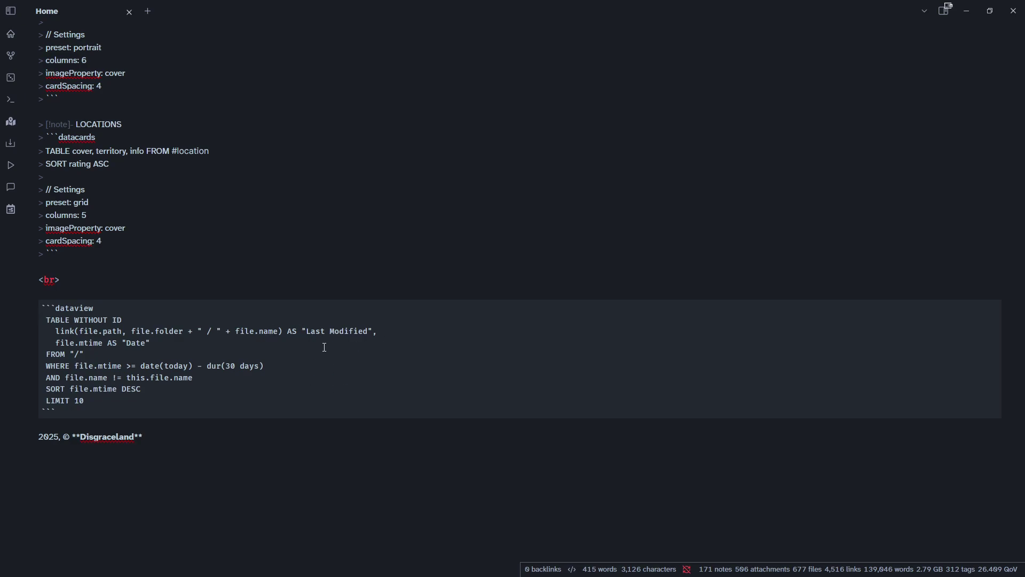
left_click_drag(57, 334, 69, 332)
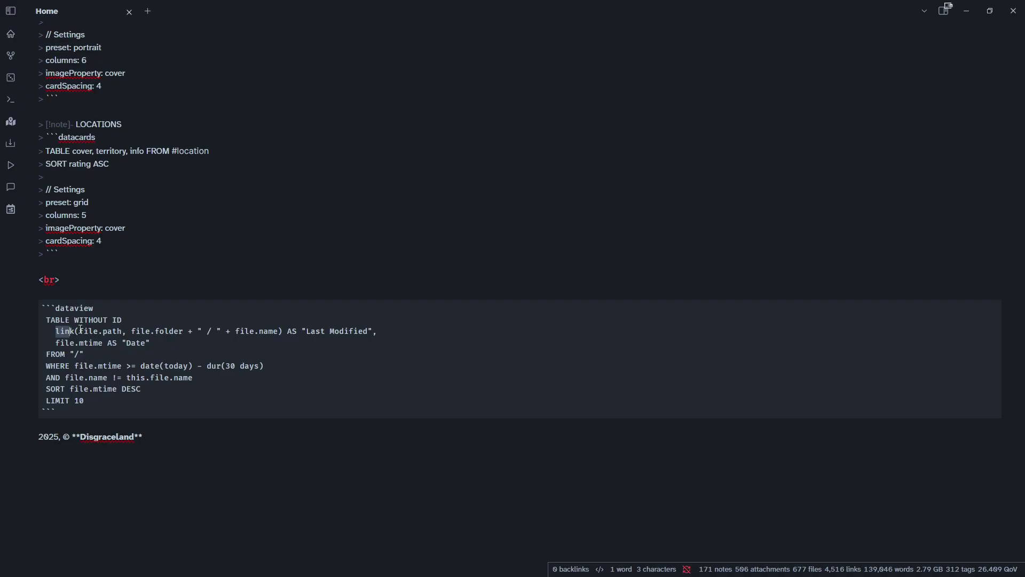
left_click(77, 330)
left_click_drag(77, 330, 374, 331)
left_click(301, 331)
- Preview the Last Modified table, then examine the file.mtime Date column and the FROM "/" source
key("ctrl+e")
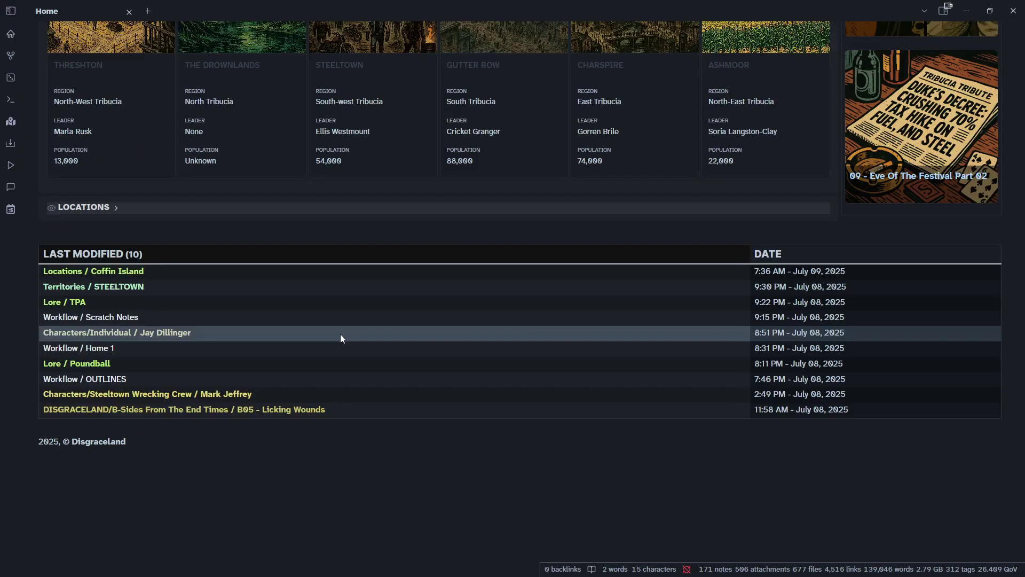
key("ctrl+e")
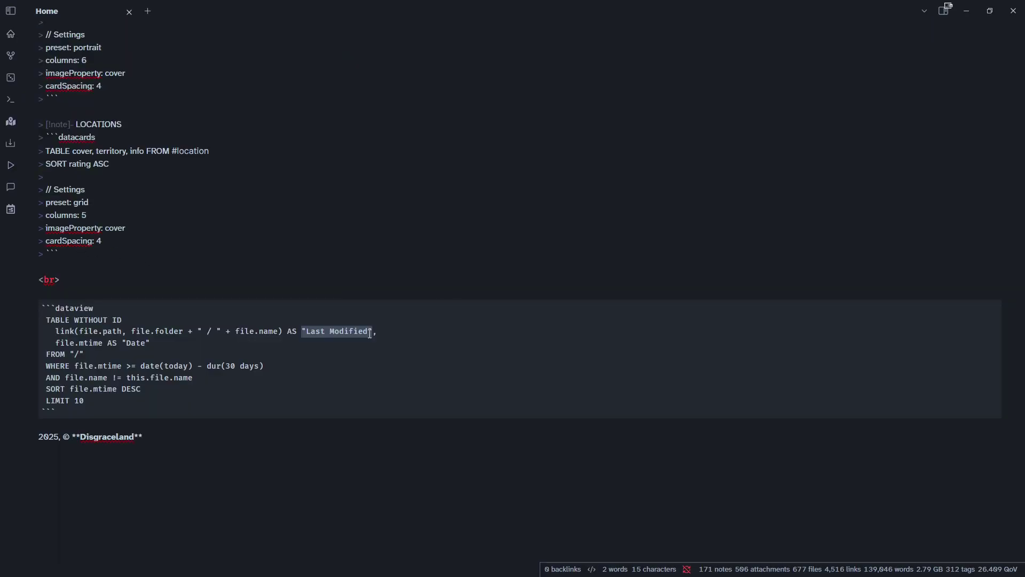
left_click(370, 332)
mouse_move(152, 344)
left_mouse_down()
mouse_move(65, 344)
mouse_move(146, 344)
left_mouse_up()
left_click(84, 344)
left_click(77, 353)
double_click(77, 353)
left_click(92, 352)
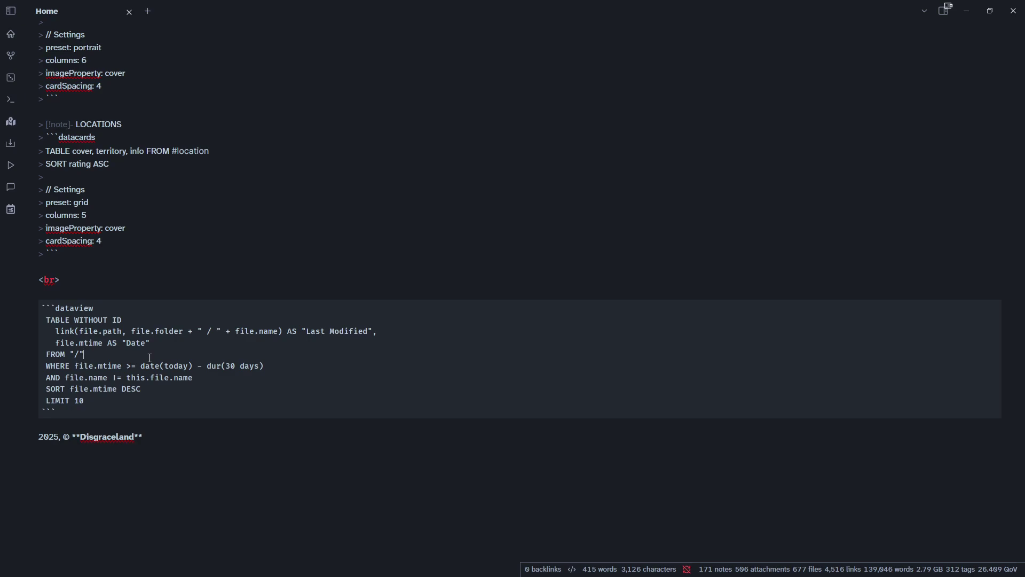
- Examine the Home-exclusion condition, the SORT file.mtime DESC line and the LIMIT 10 value
left_click_drag(57, 377, 146, 377)
left_click(197, 376)
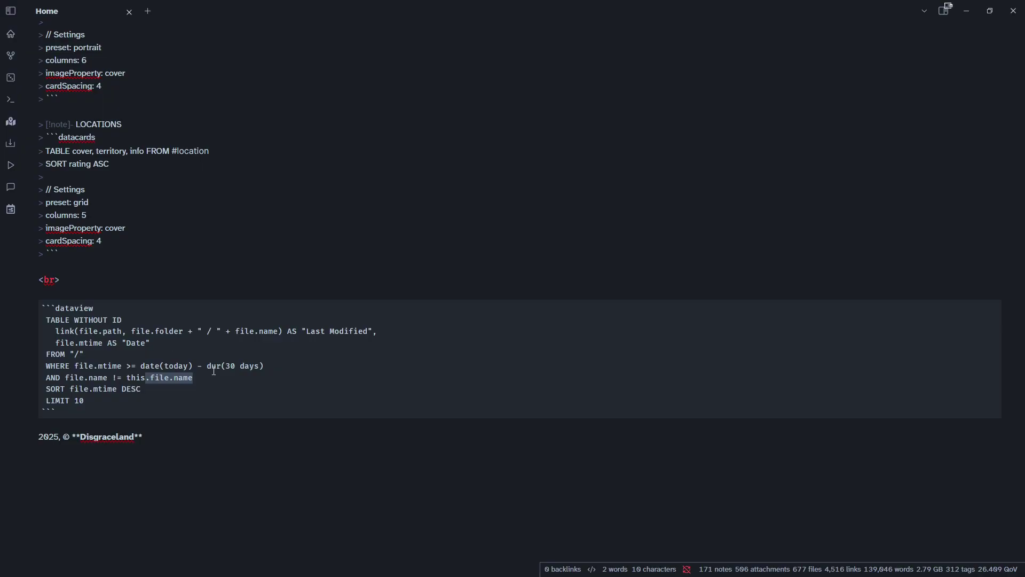
left_click(214, 371)
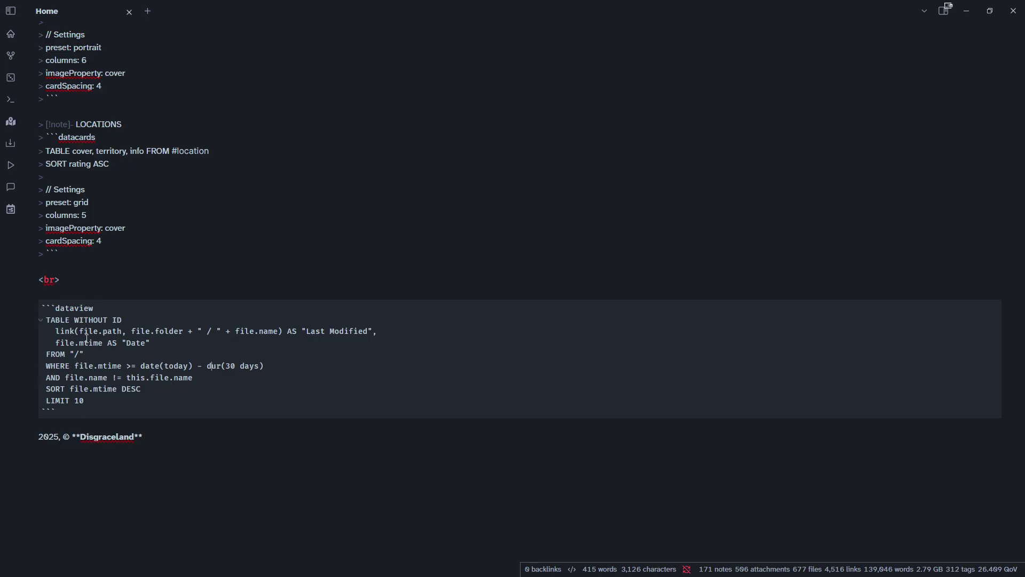
triple_click(146, 388)
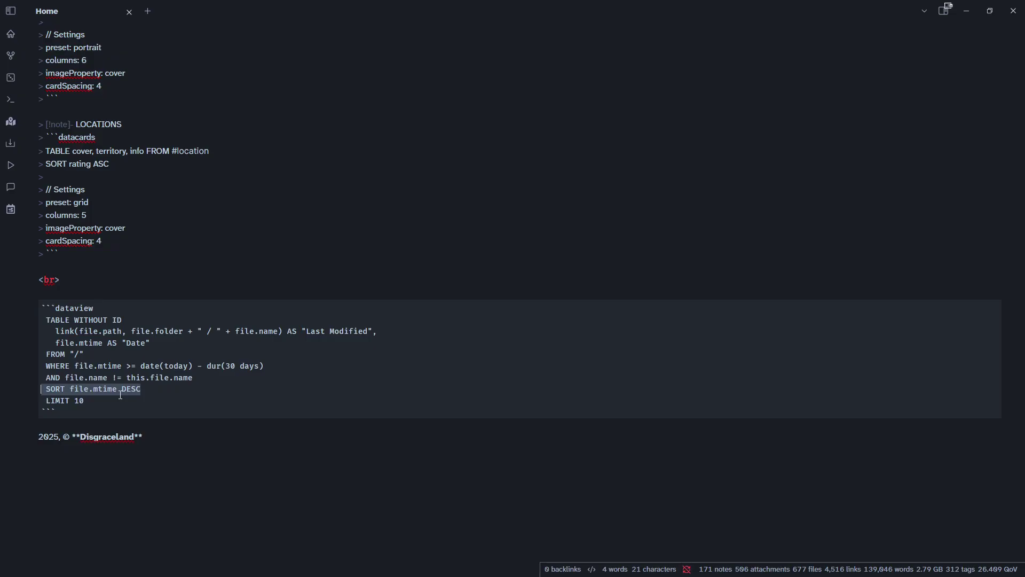
left_click(134, 388)
left_click(79, 400)
- Change the Last Modified query's LIMIT 10 to 30 and preview the longer table
key("shift+Left")
type("3")
left_click(245, 299)
key("ctrl+e")
scroll(317, 249, "down", 6)
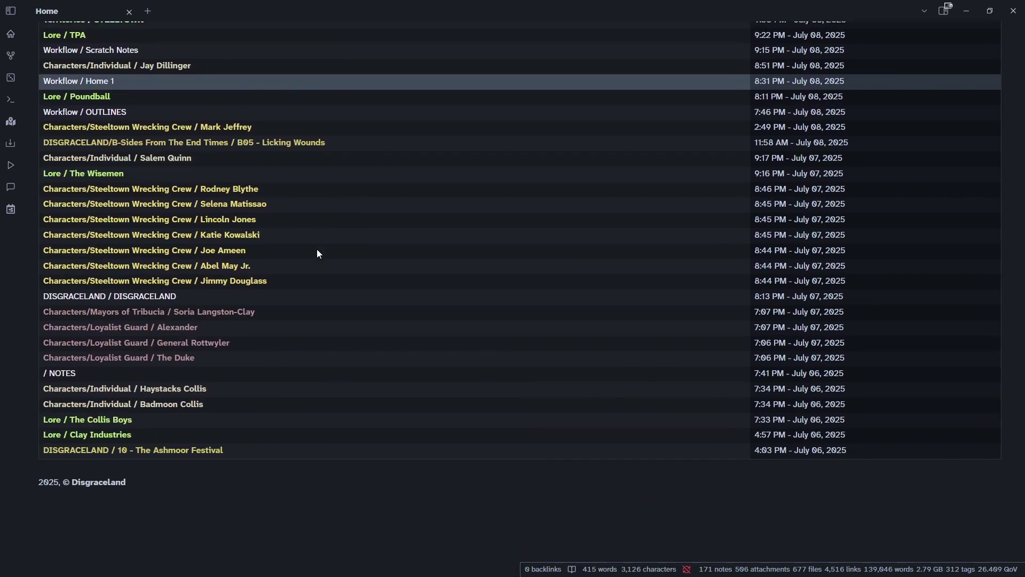
scroll(318, 253, "up", 5)
scroll(318, 253, "down", 3)
- Look over the Last Modified dataview block in source, then return to reading view
key("ctrl+e")
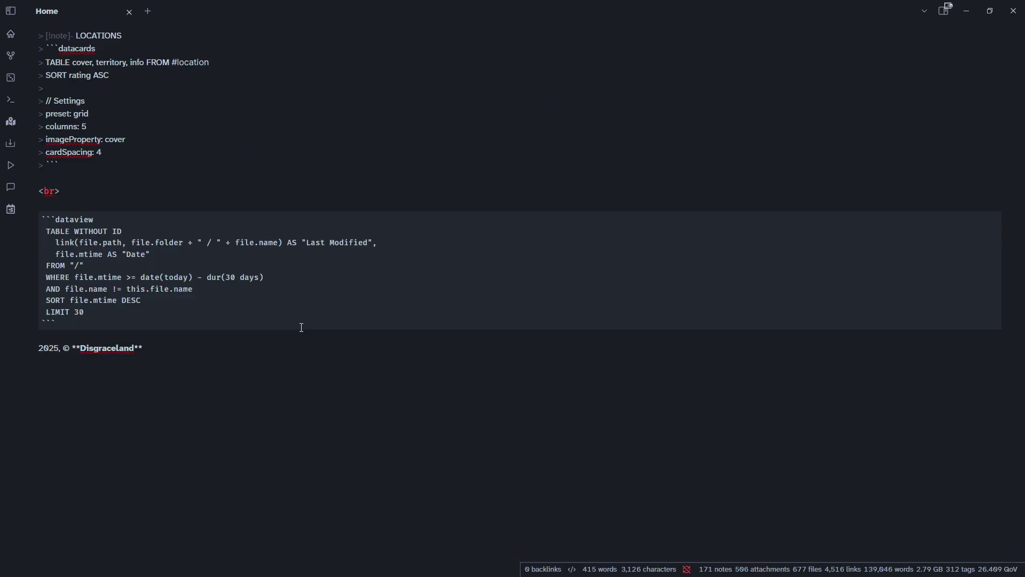
key("Down")
key("shift+Down")
key("shift+Down")
key("shift+Down")
key("shift+Down")
key("shift+Down")
key("shift+Down")
key("shift+Down")
key("shift+Down")
key("shift+Down")
key("shift+End")
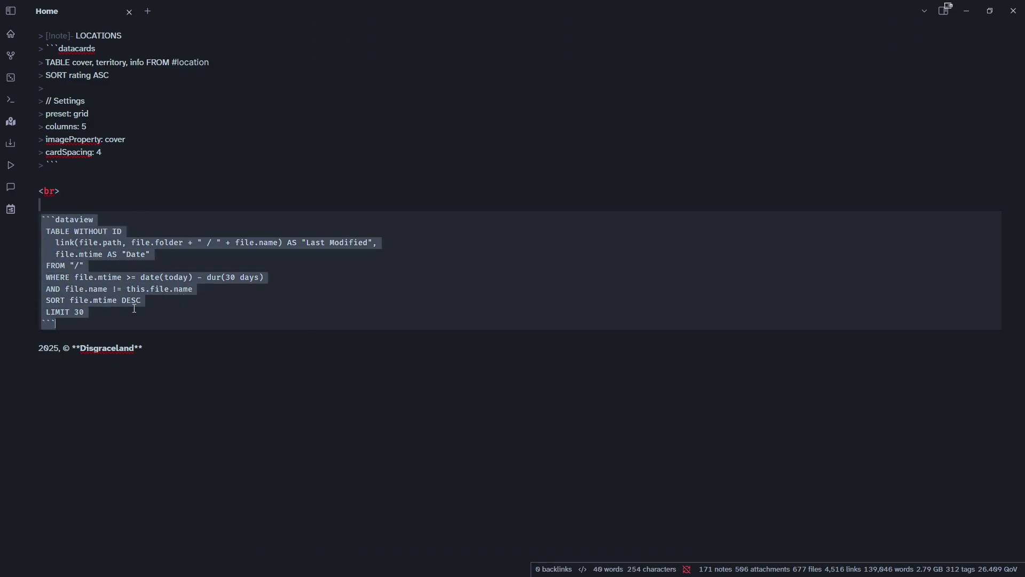
left_click(217, 367)
key("ctrl+e")
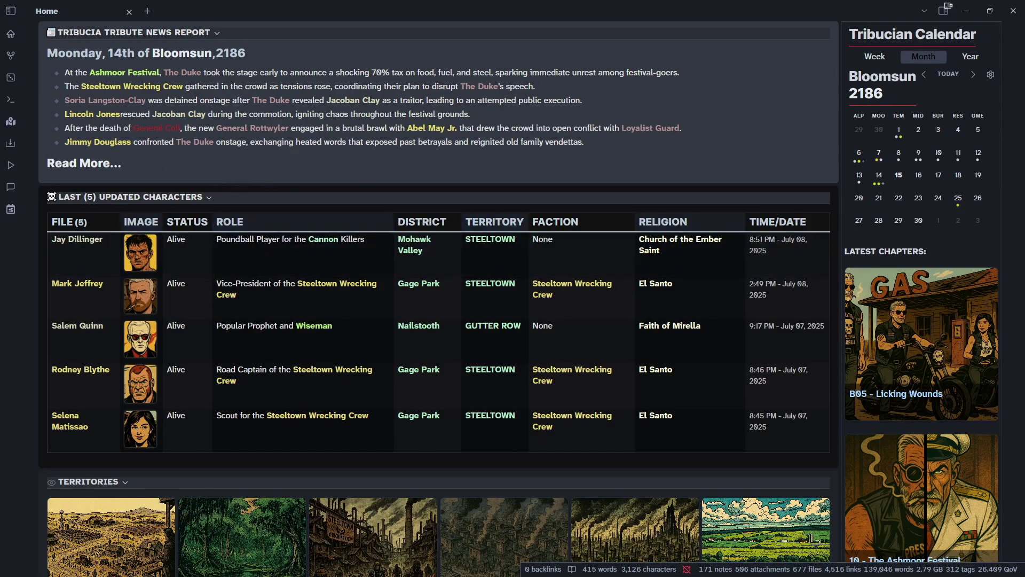
- Scroll the rendered Home note, then move down its markdown source toward the characters section
scroll(229, 417, "down", 13)
scroll(229, 416, "up", 3)
scroll(206, 338, "up", 10)
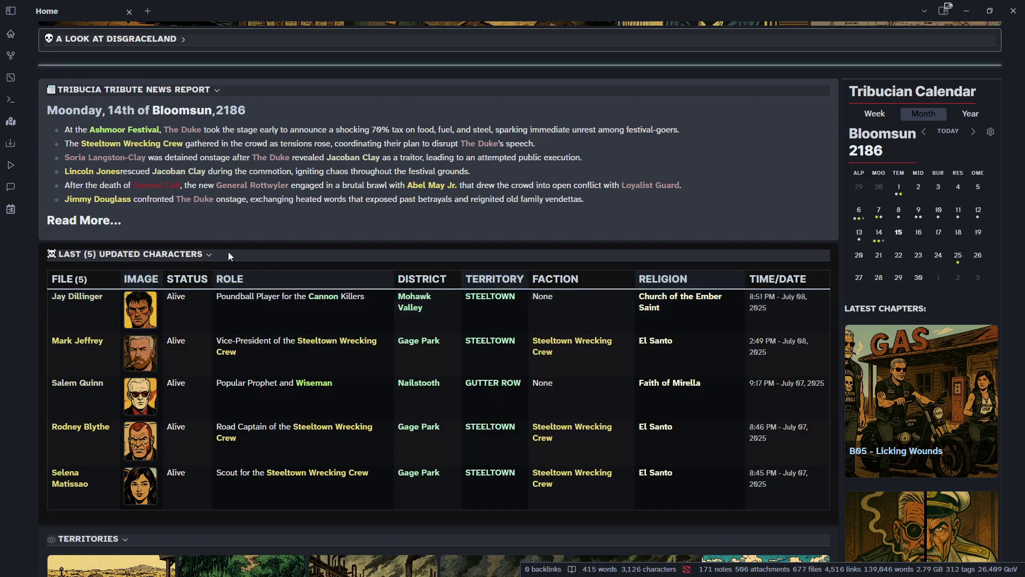
key("ctrl+e")
scroll(265, 241, "down", 8)
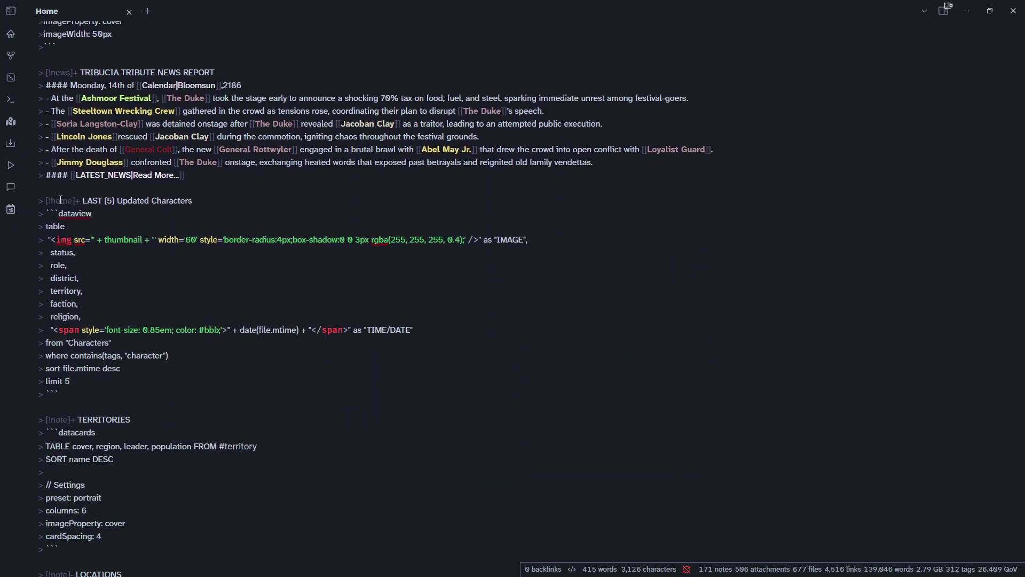
- Inspect the LAST (5) Updated Characters heading and query lines, comparing them with the rendered table
triple_click(40, 202)
key("End")
left_click_drag(40, 223, 133, 329)
left_click_drag(135, 385, 41, 216)
key("Left")
key("ctrl+e")
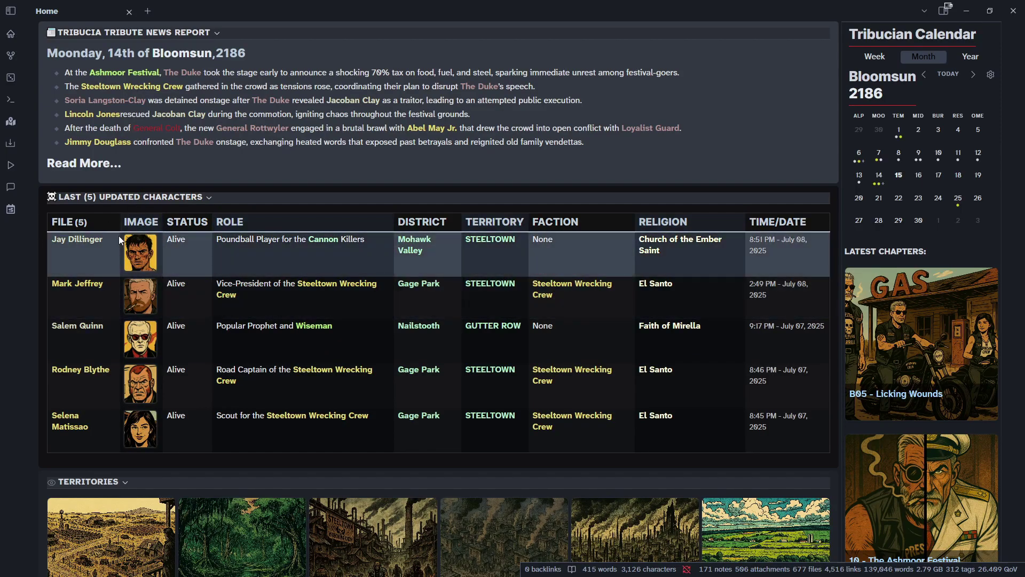
key("ctrl+e")
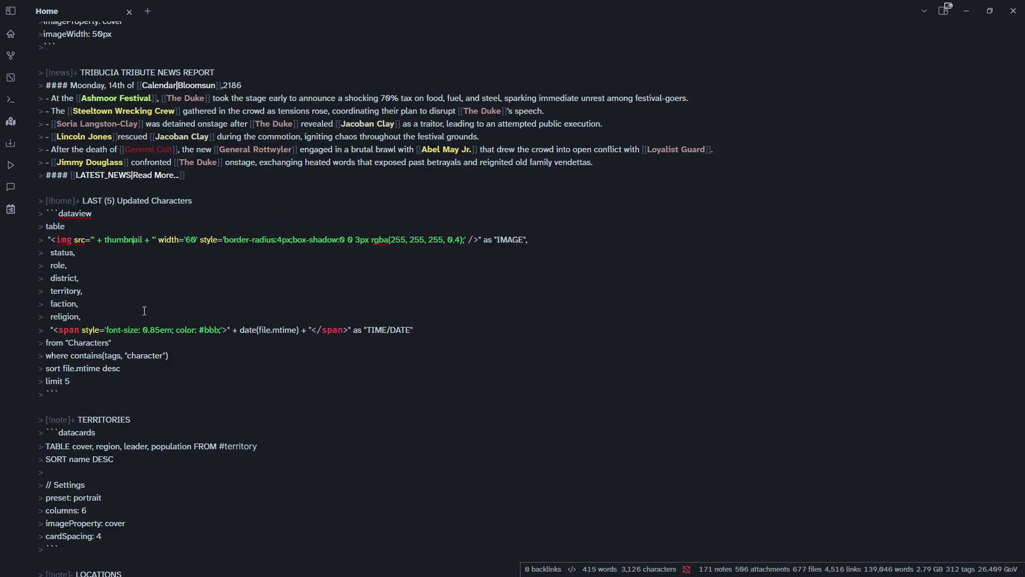
left_click(110, 242)
- Inspect the query's thumbnail, image style, IMAGE label and status, territory, religion, role, faction fields
double_click(124, 240)
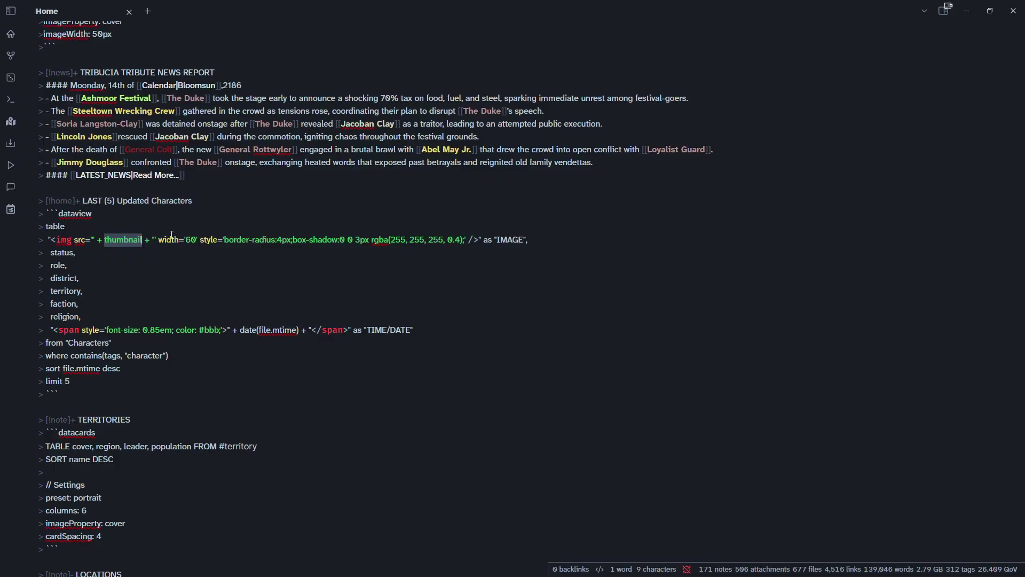
left_click(141, 240)
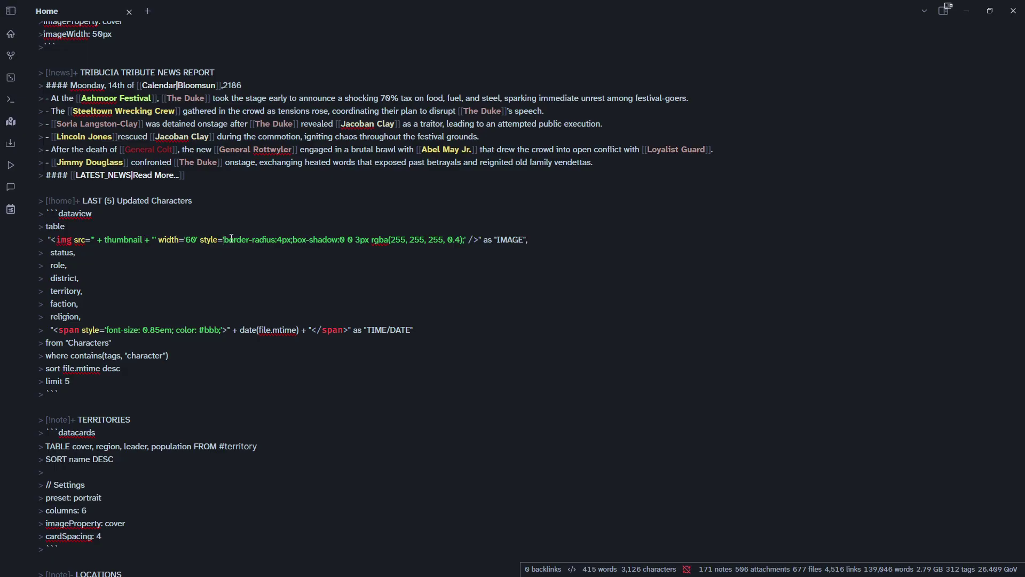
left_click_drag(232, 239, 390, 239)
key("Right")
left_click(518, 240)
left_click(90, 251)
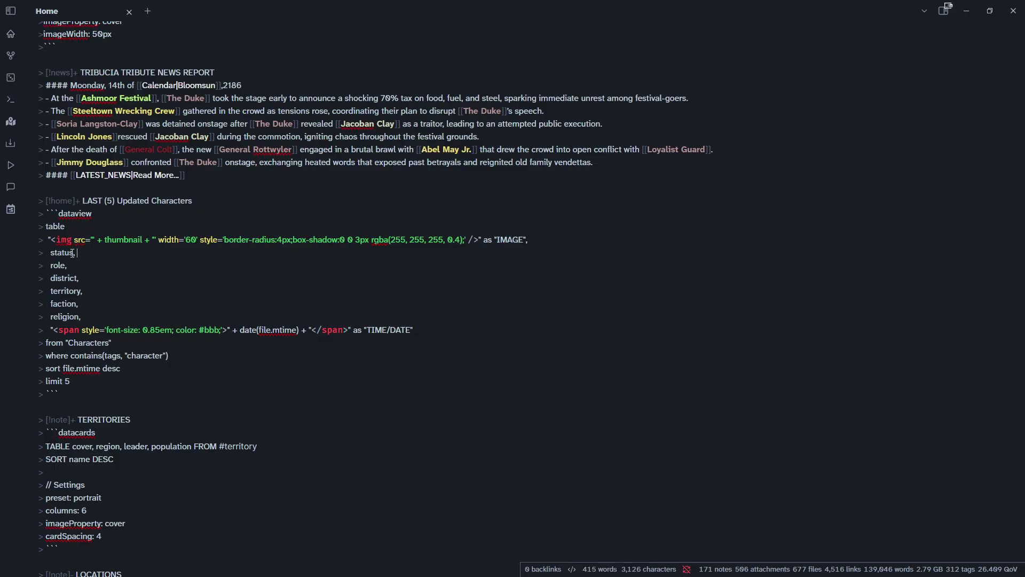
left_click(93, 287)
left_click(102, 317)
left_click(69, 265)
left_click(59, 306)
- Examine the TIME/DATE column's modified-time expression, then switch to reading view
scroll(30, 278, "down", 1)
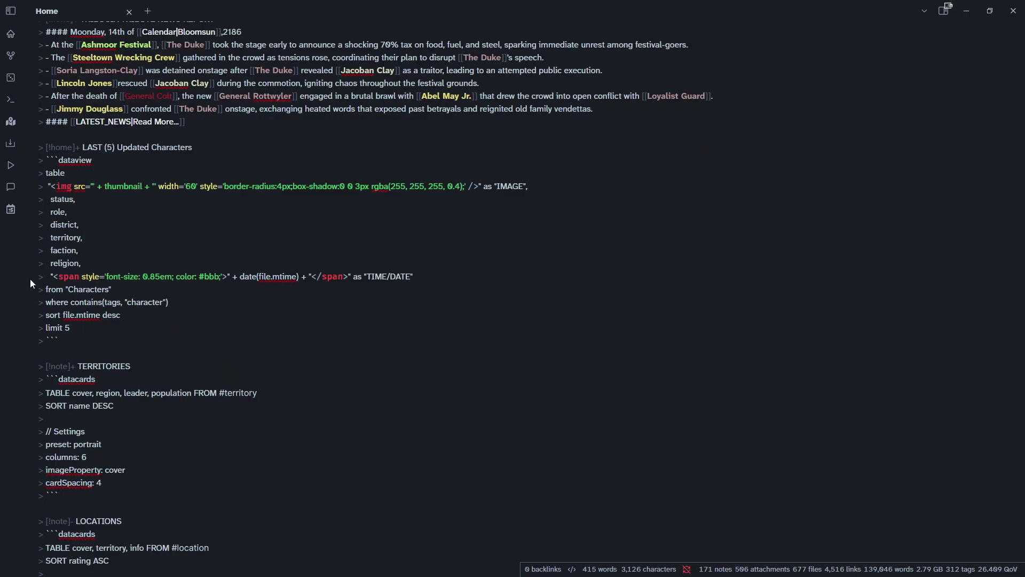
left_click_drag(434, 275, 20, 275)
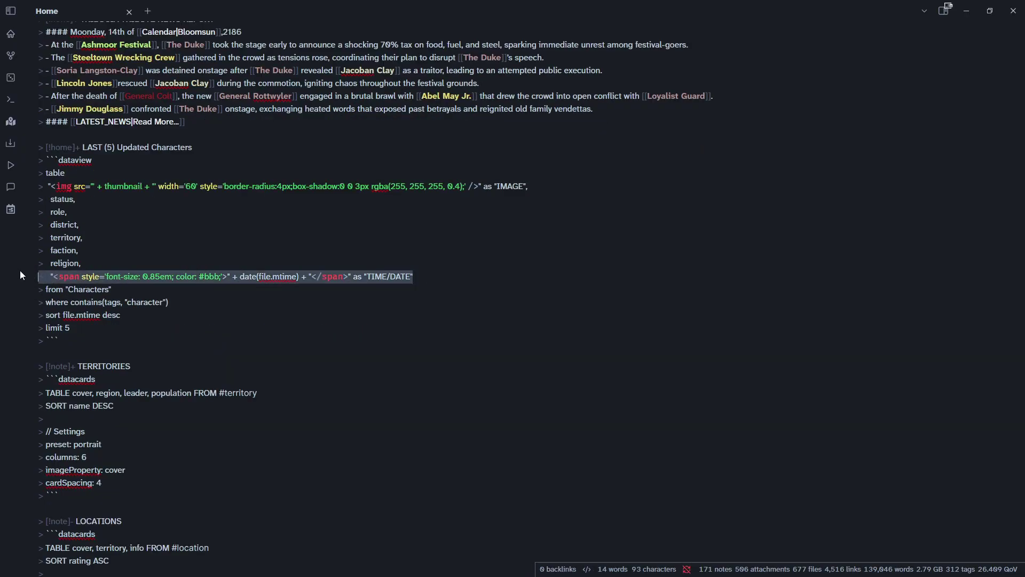
left_click(310, 280)
left_click_drag(259, 276, 294, 276)
left_click(284, 276)
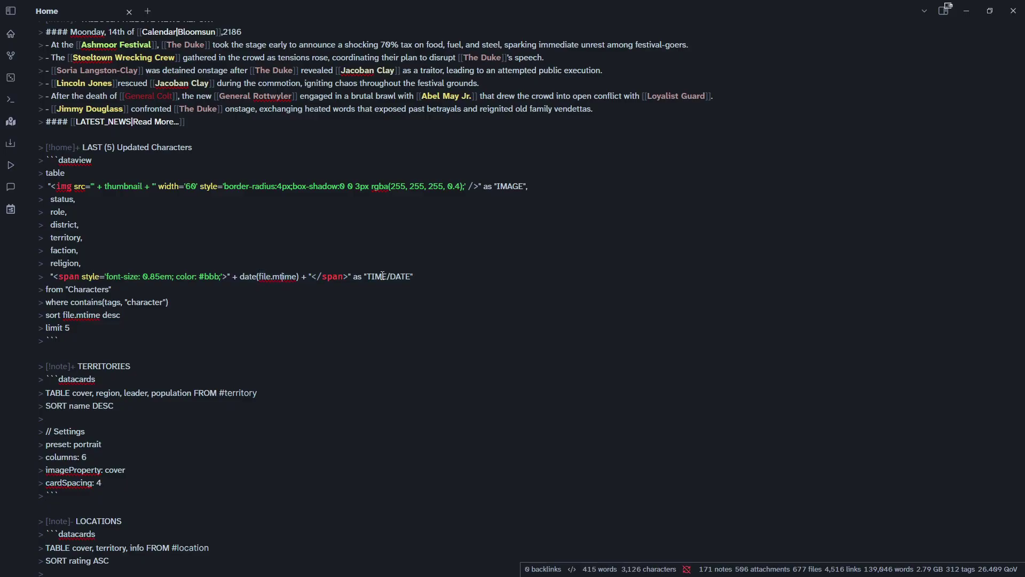
left_click_drag(370, 276, 411, 276)
key("ctrl+e")
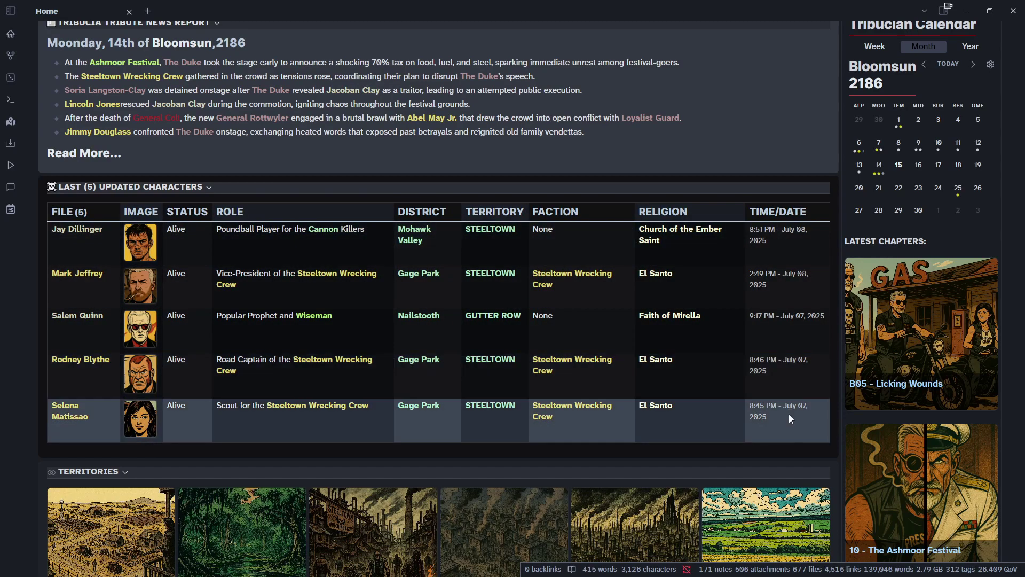
- Change the characters query from limit 5 to limit 30 and scroll through the rendered 30-row table
key("ctrl+e")
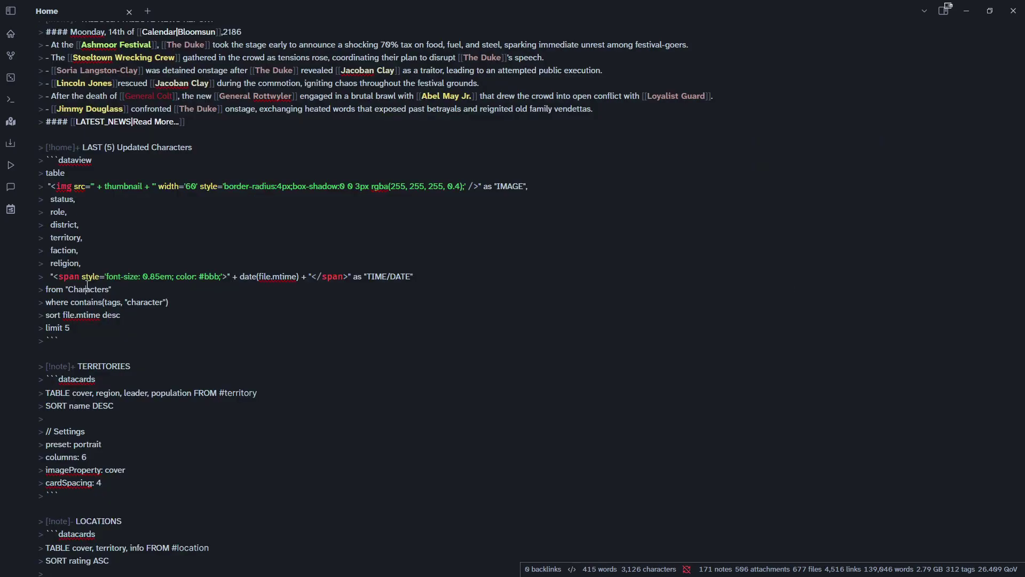
left_click(104, 315)
key("BackSpace")
type("30")
key("ctrl+e")
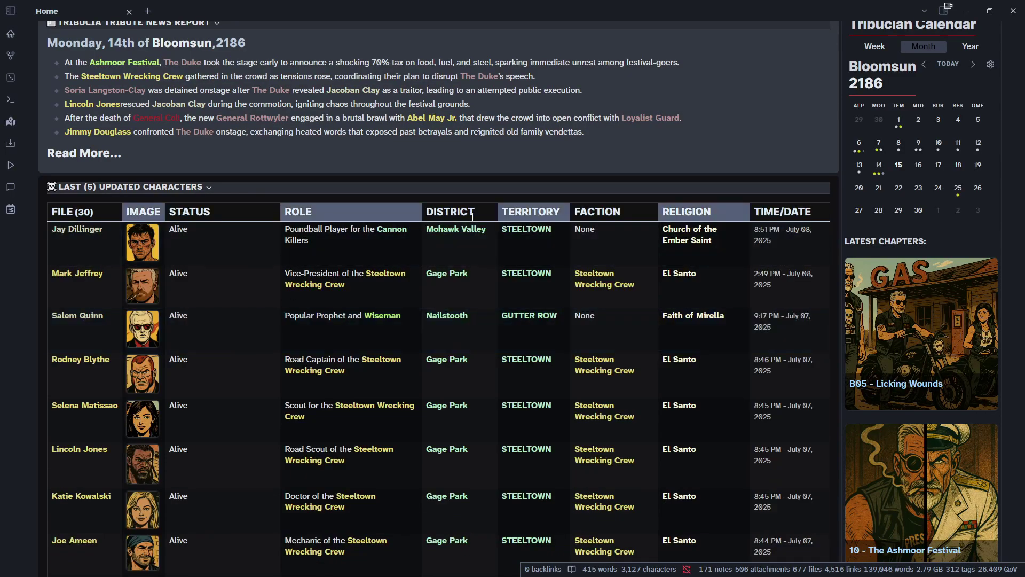
scroll(472, 217, "down", 7)
scroll(472, 216, "down", 10)
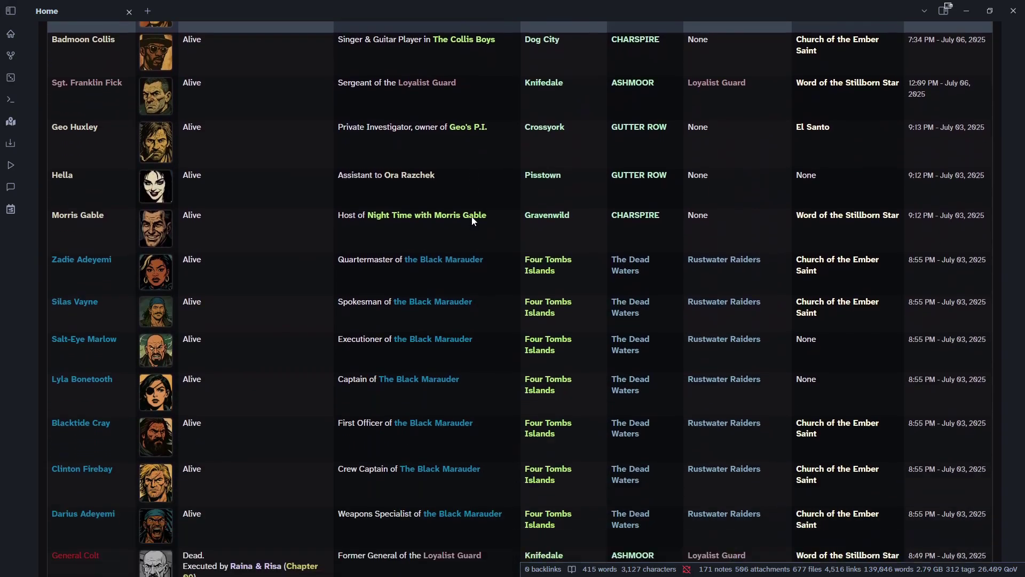
scroll(472, 222, "up", 10)
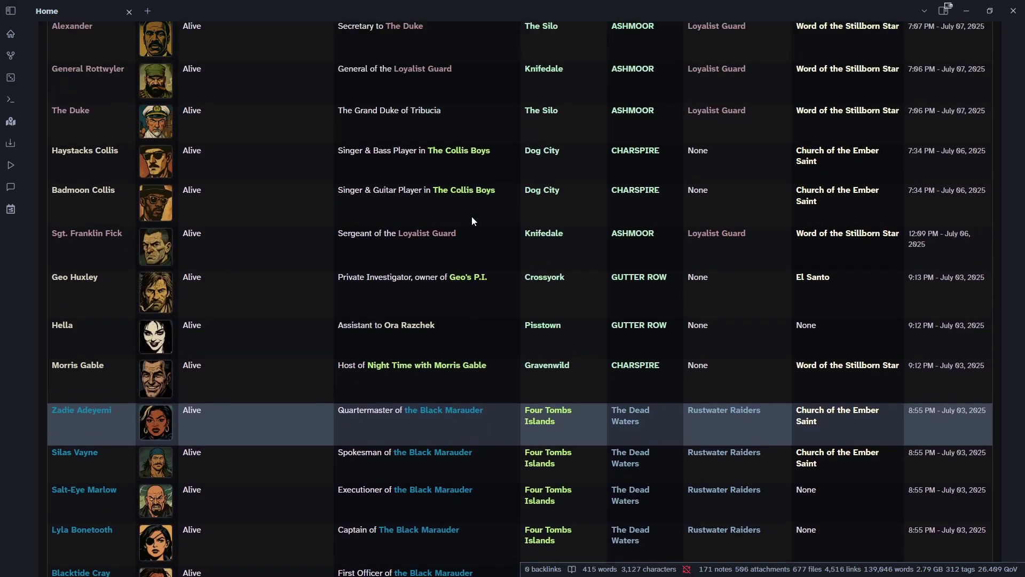
scroll(472, 216, "down", 10)
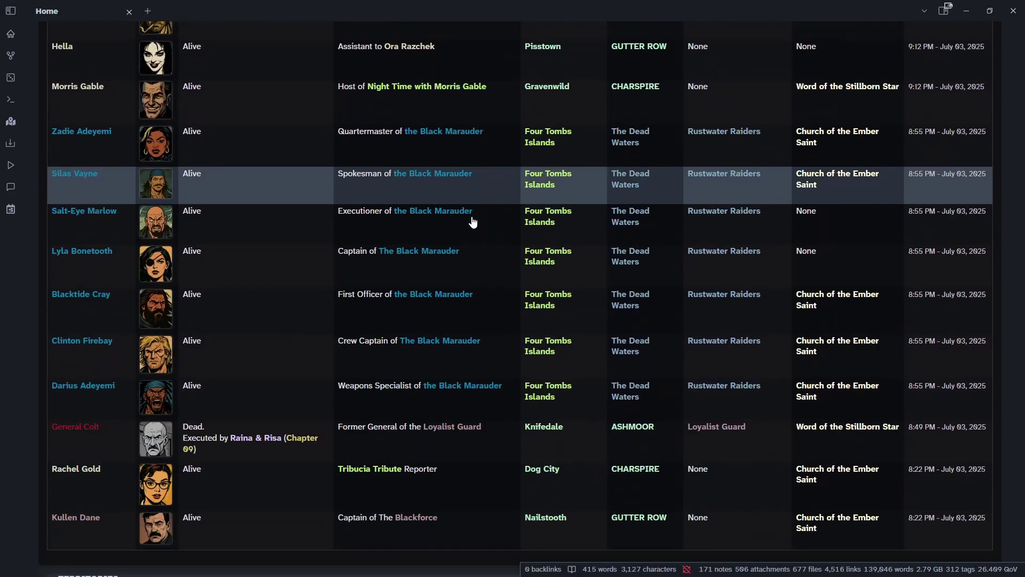
scroll(472, 217, "up", 15)
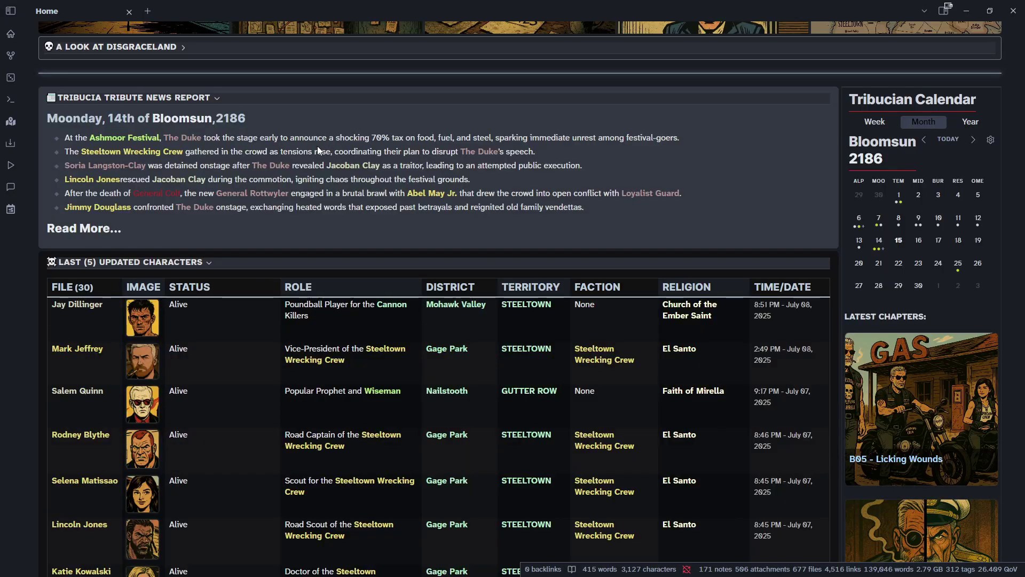
scroll(313, 170, "down", 1)
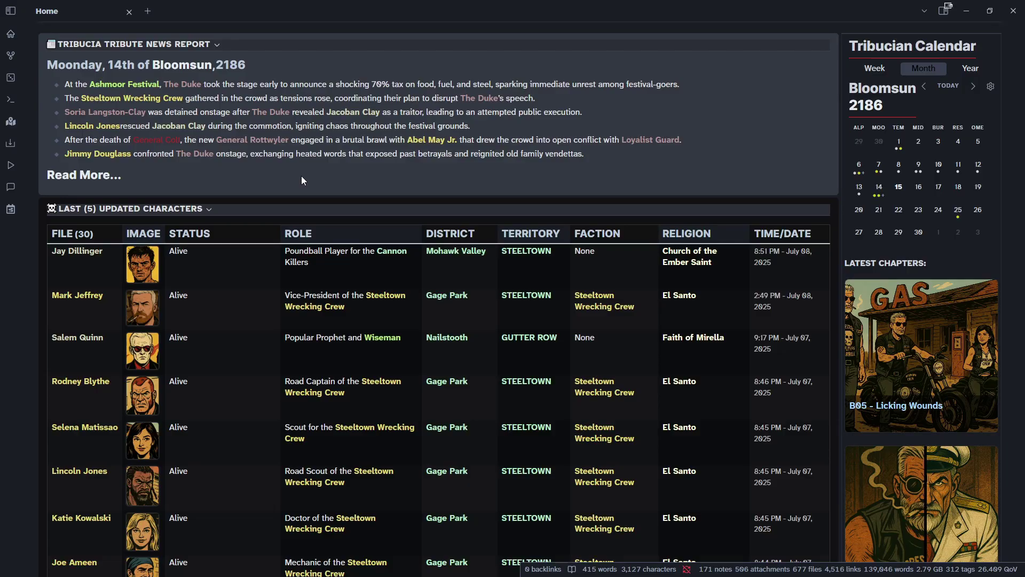
- Change the characters query's limit from 30 to 10 and preview the table
key("ctrl+e")
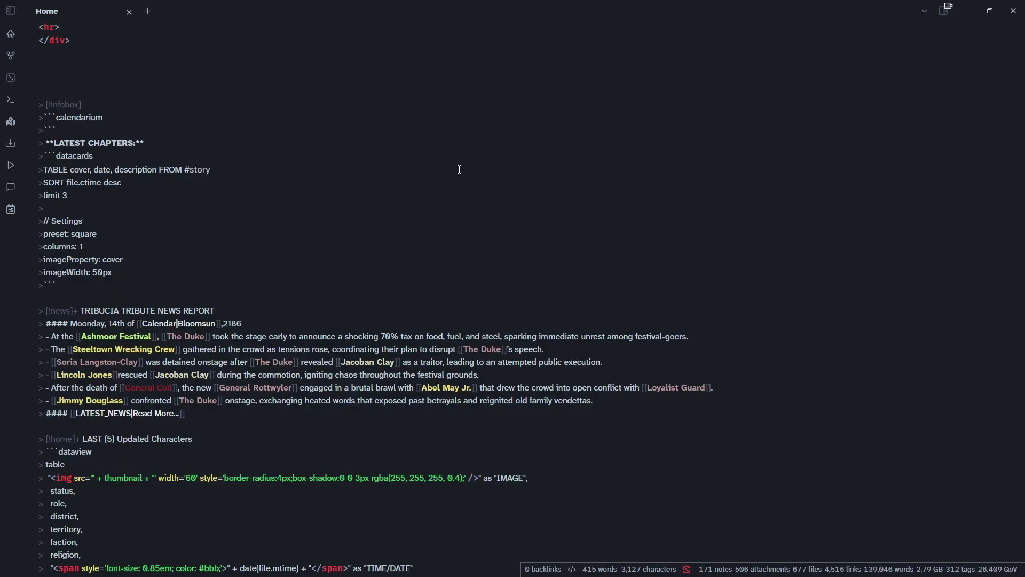
scroll(294, 214, "down", 5)
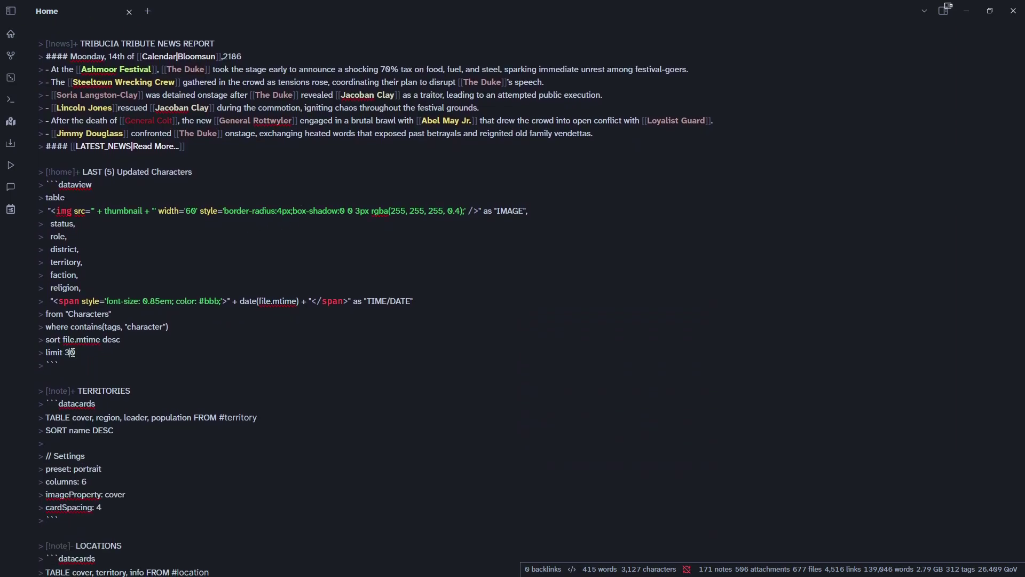
key("BackSpace")
type("1`")
key("BackSpace")
key("ctrl+e")
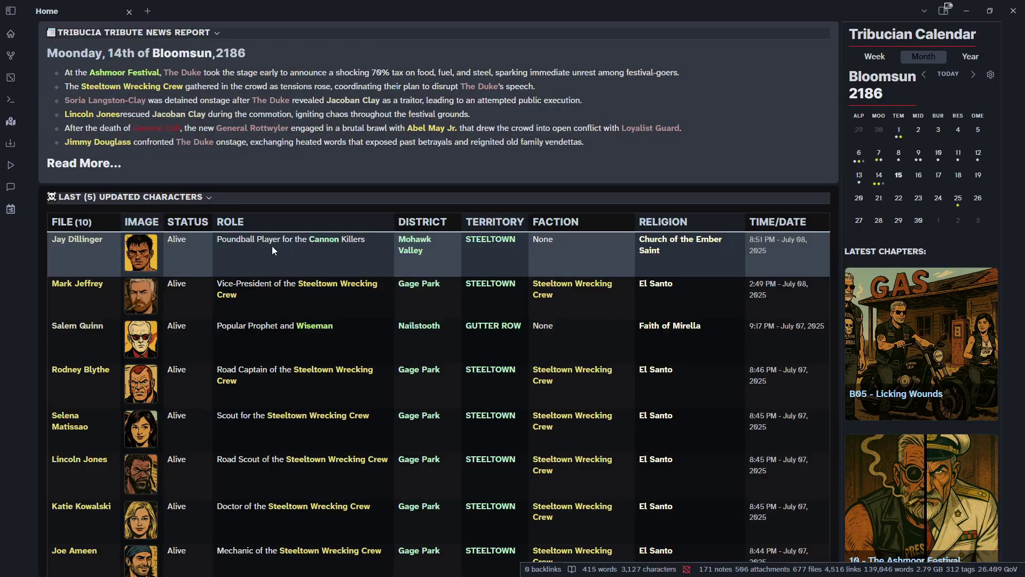
- Replace limit 10 with 5 and render the five-row characters table
key("ctrl+e")
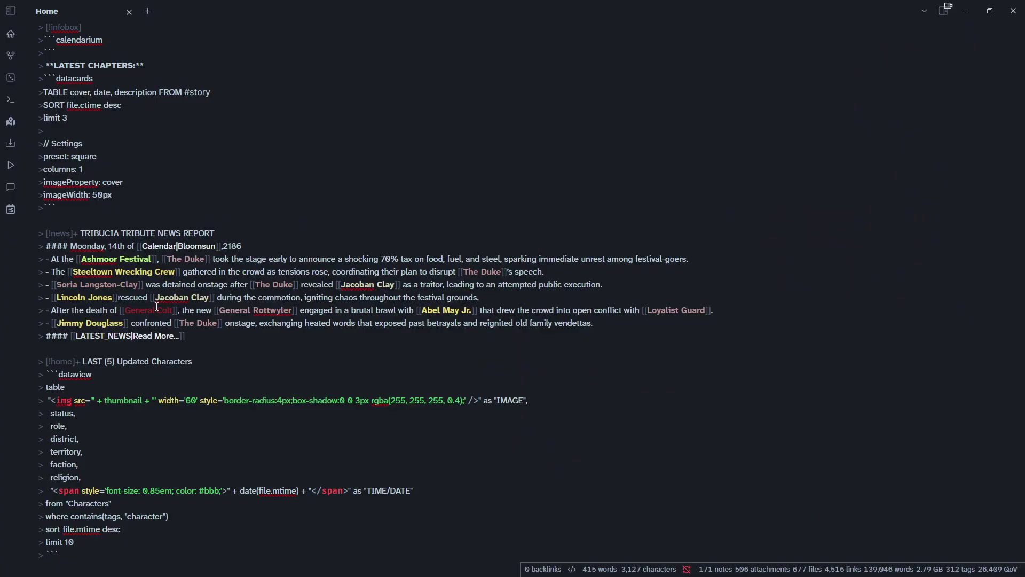
scroll(157, 307, "down", 2)
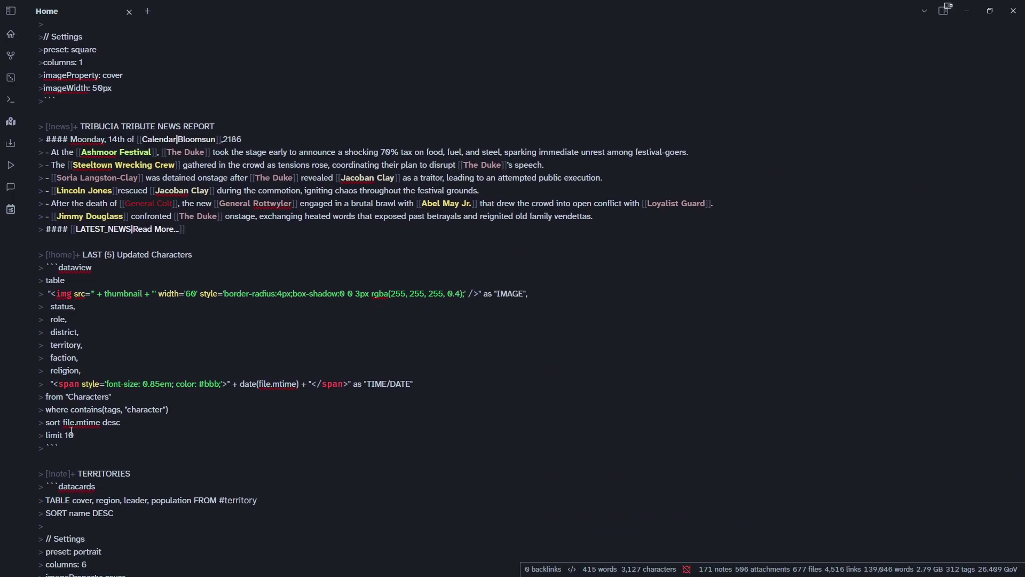
double_click(70, 434)
type("5")
key("ctrl+e")
scroll(333, 320, "up", 3)
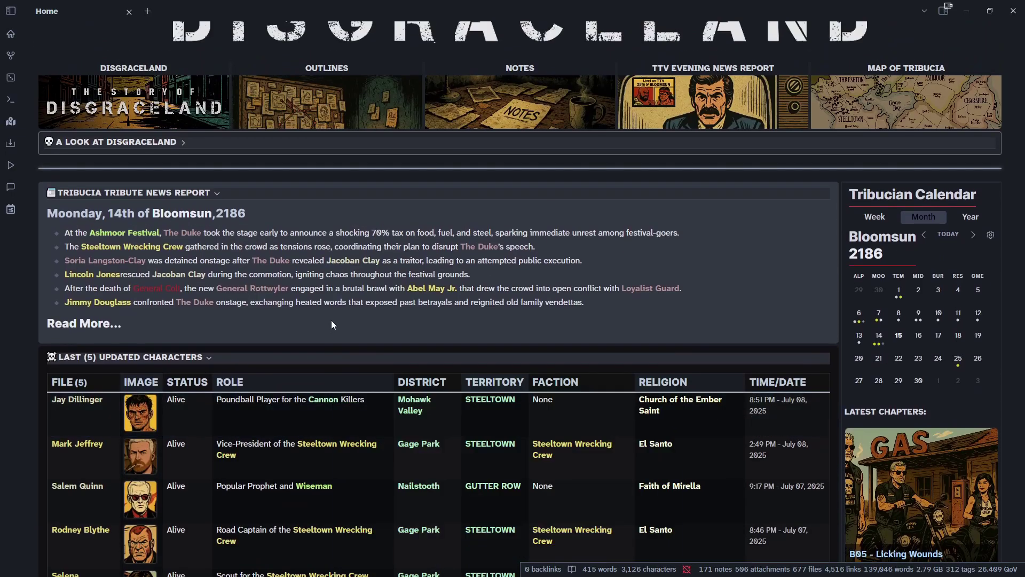